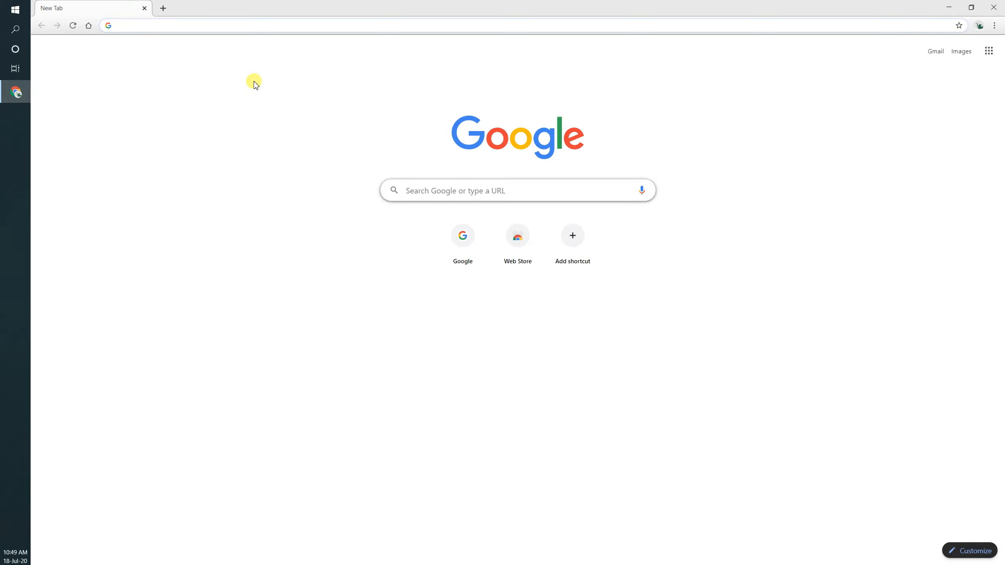
- Search the web for "download git" and download the Windows version from the git-scm.com downloads page
text(download g)
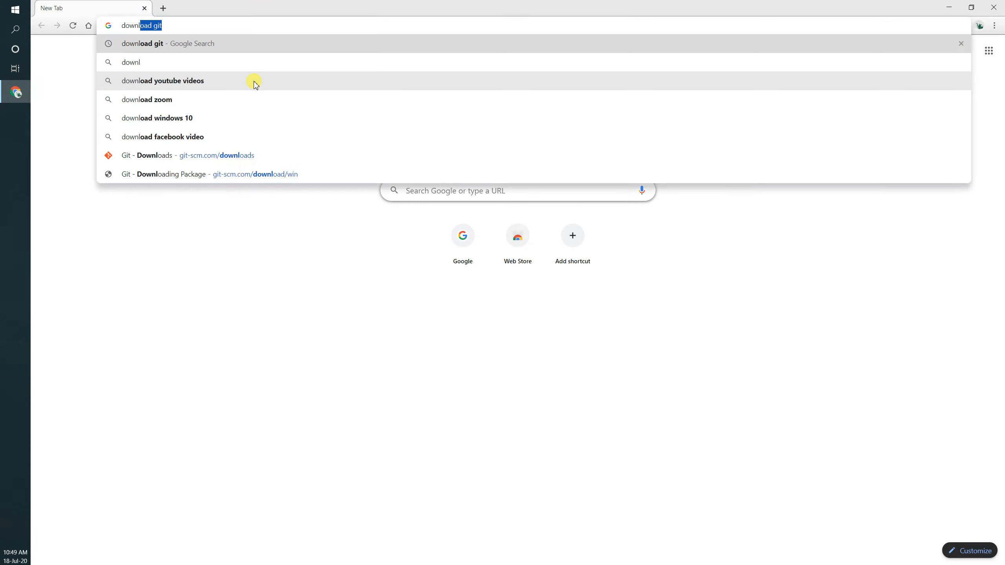
text(it)
key(Return)
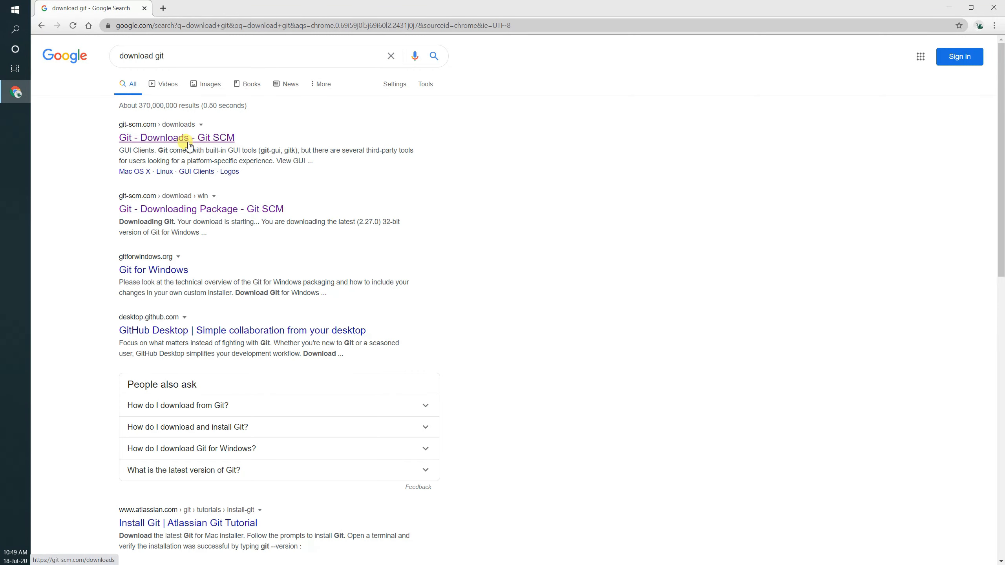
click(158, 140)
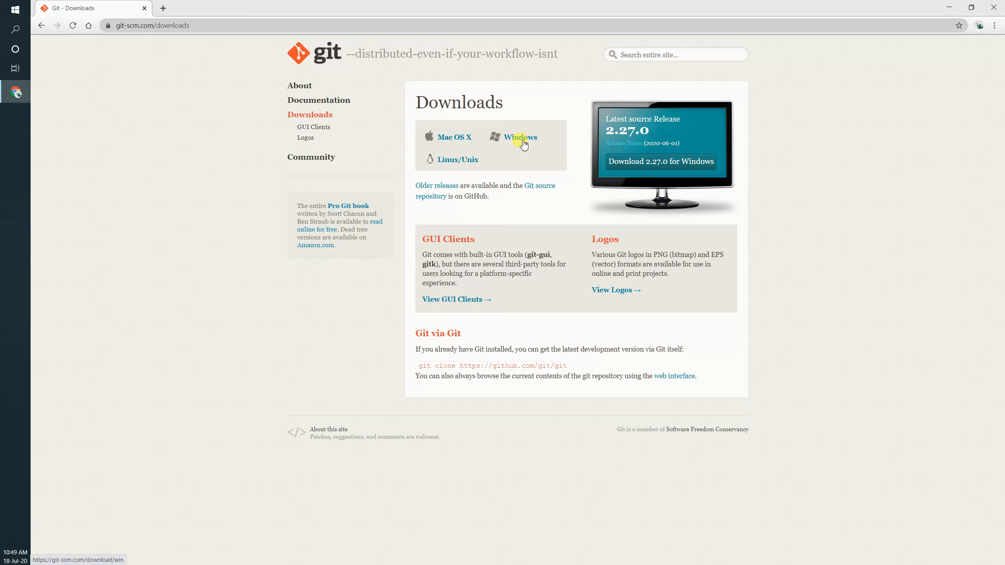
click(522, 138)
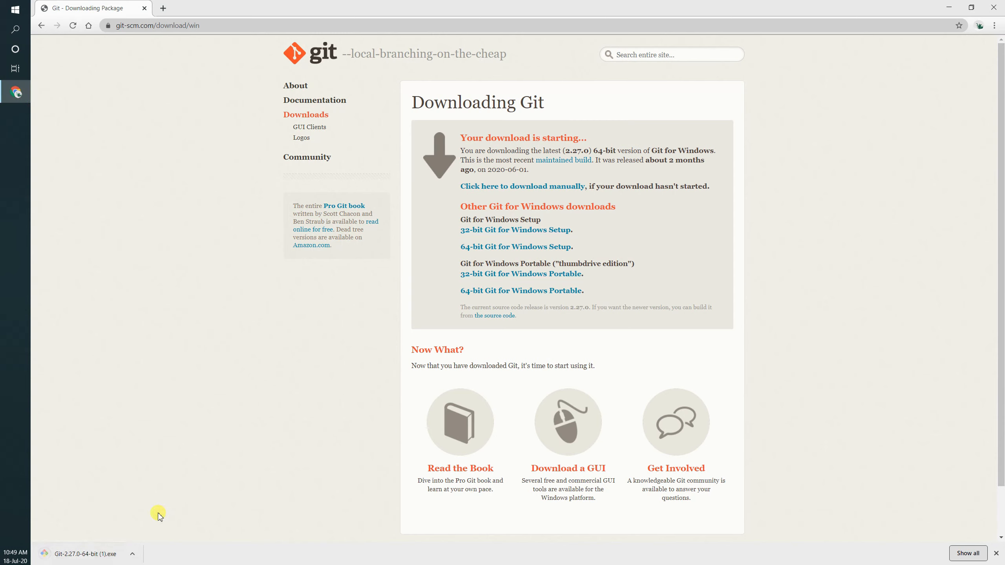
- Run the downloaded Git 2.27.0 installer and install it with the preselected options, keeping Notepad++ as default editor and pseudo console support off
click(86, 555)
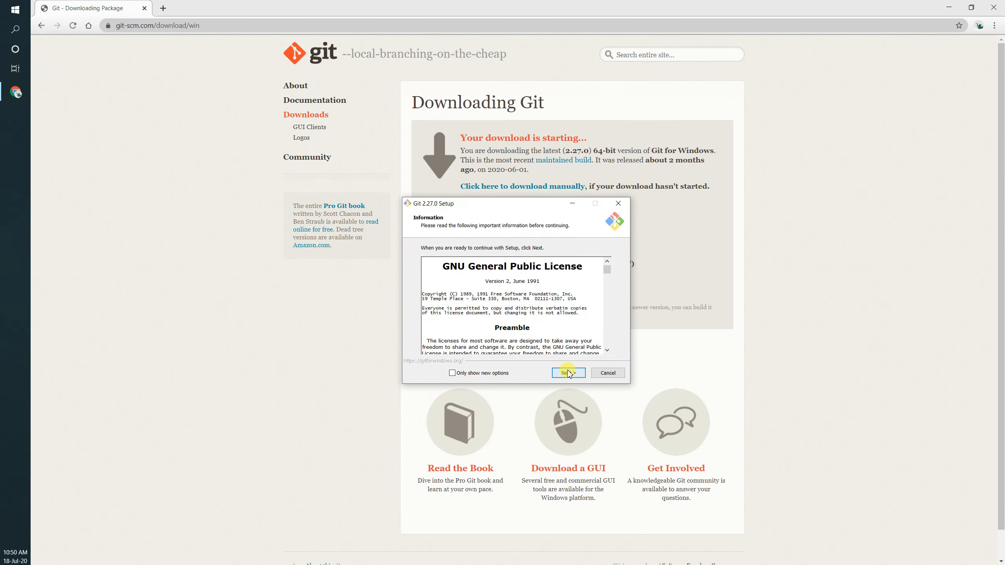
click(568, 373)
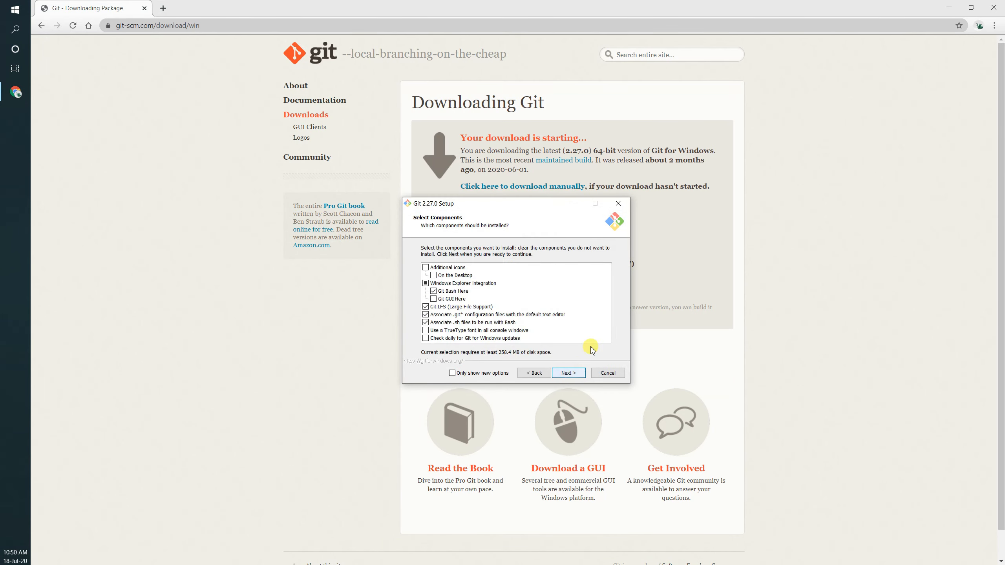
click(574, 375)
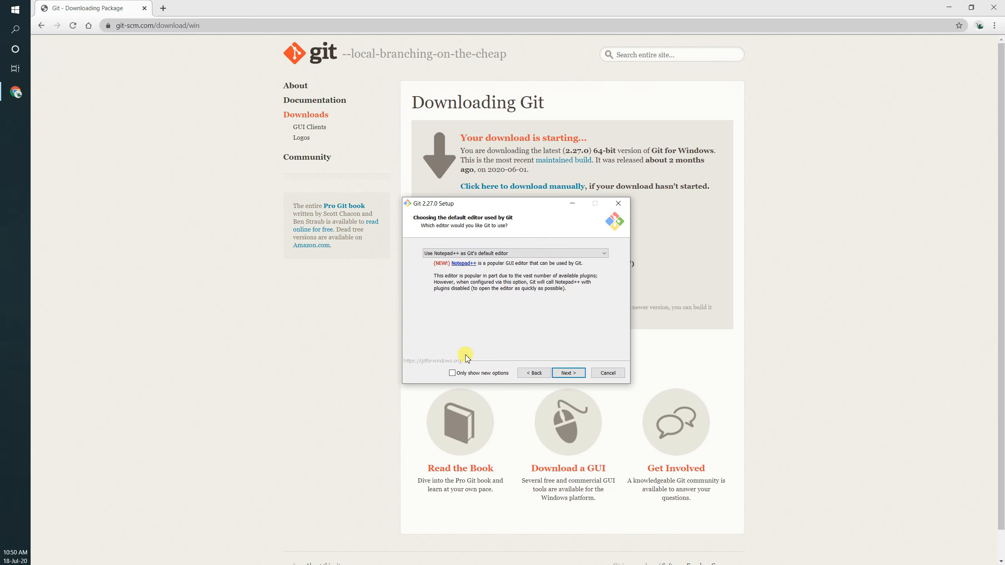
click(573, 376)
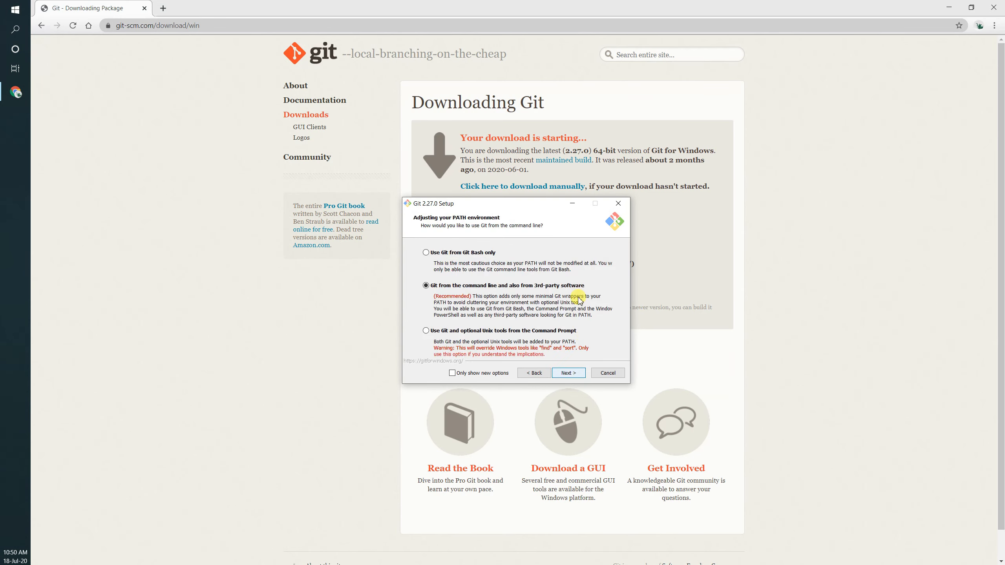
click(574, 375)
click(572, 374)
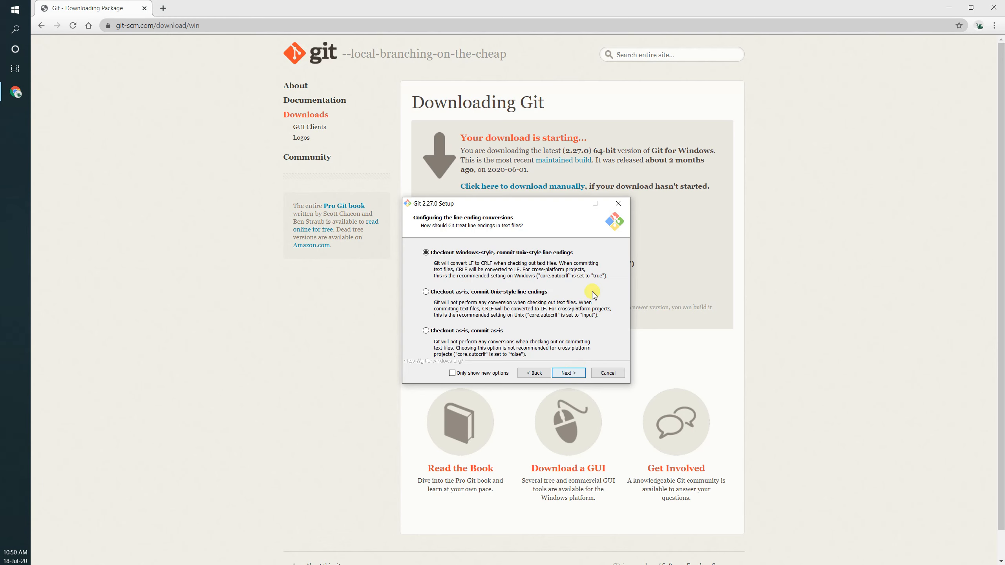
click(573, 374)
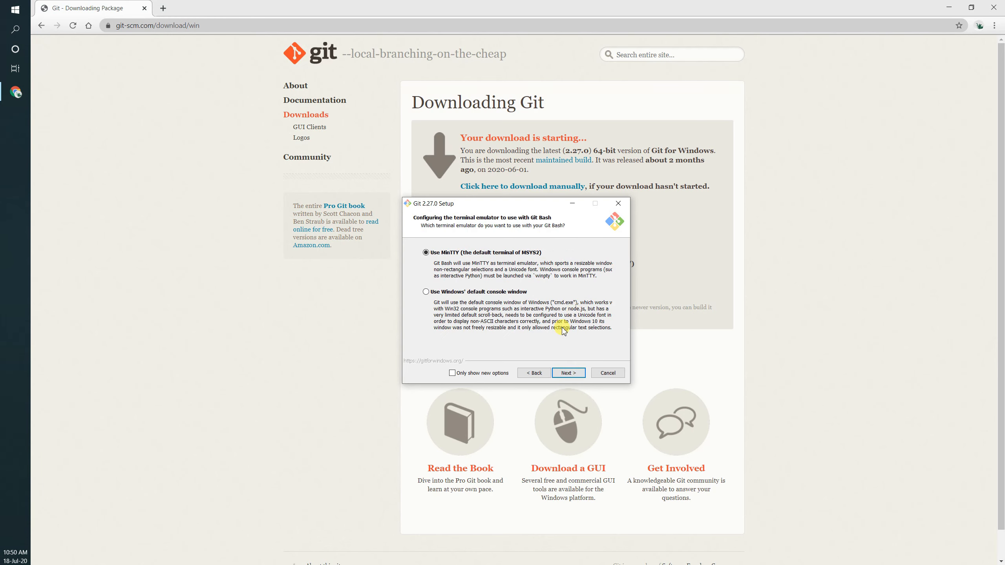
click(573, 373)
click(574, 376)
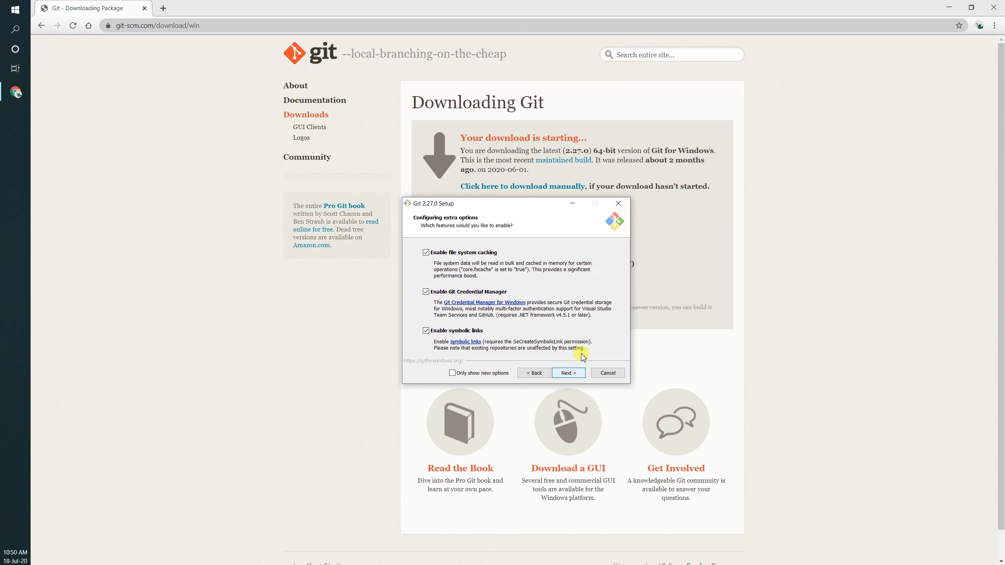
click(578, 374)
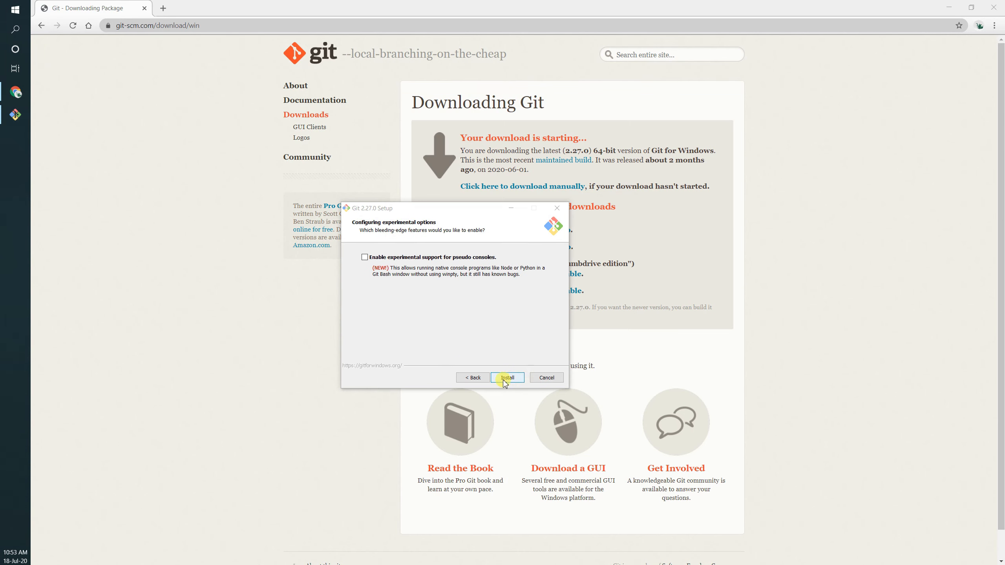
click(508, 378)
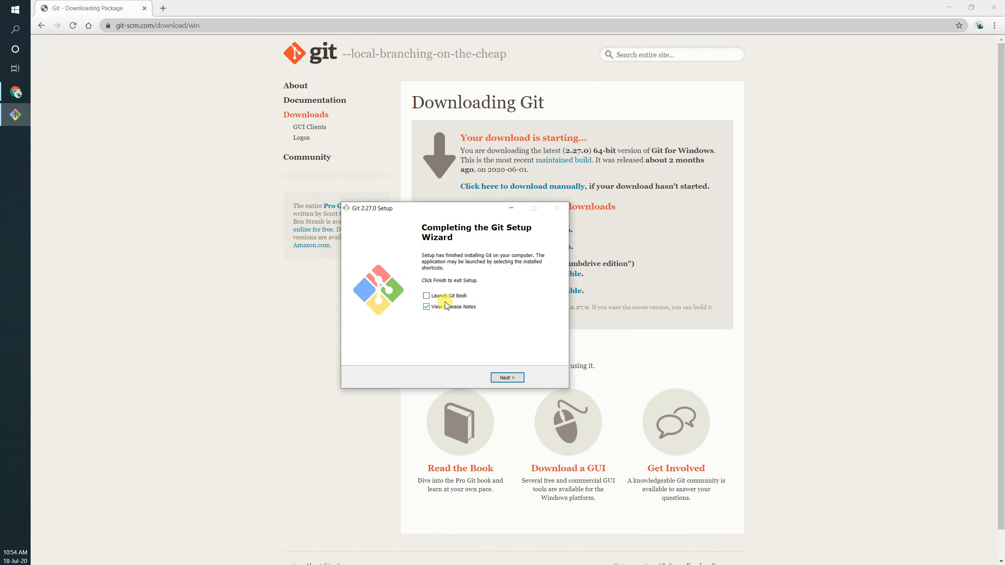
- Finish the Git setup wizard with Launch Git Bash enabled and View Release Notes disabled
click(425, 306)
click(425, 307)
click(507, 377)
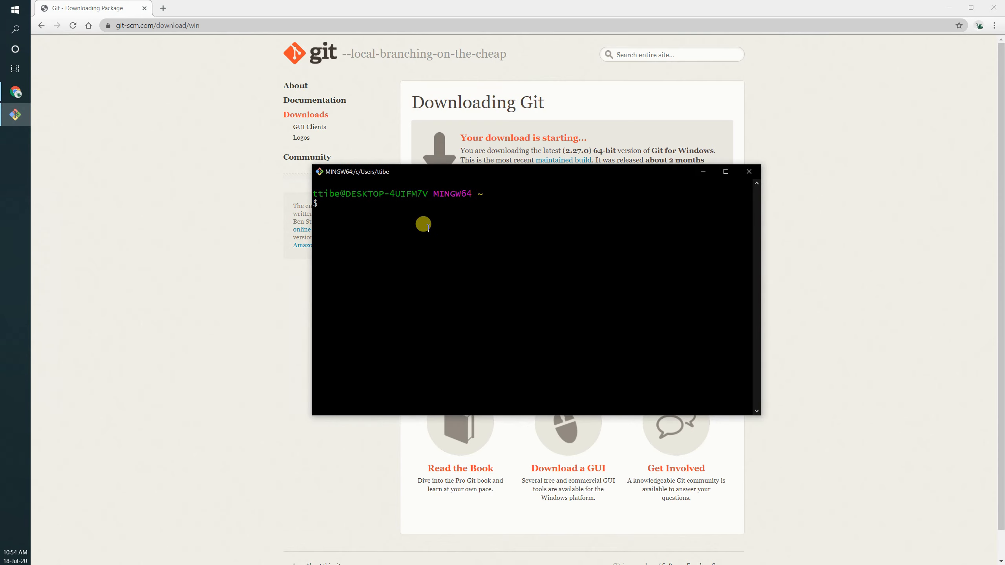
- Run git without arguments in Git Bash and look through the usage text and common commands
text(git)
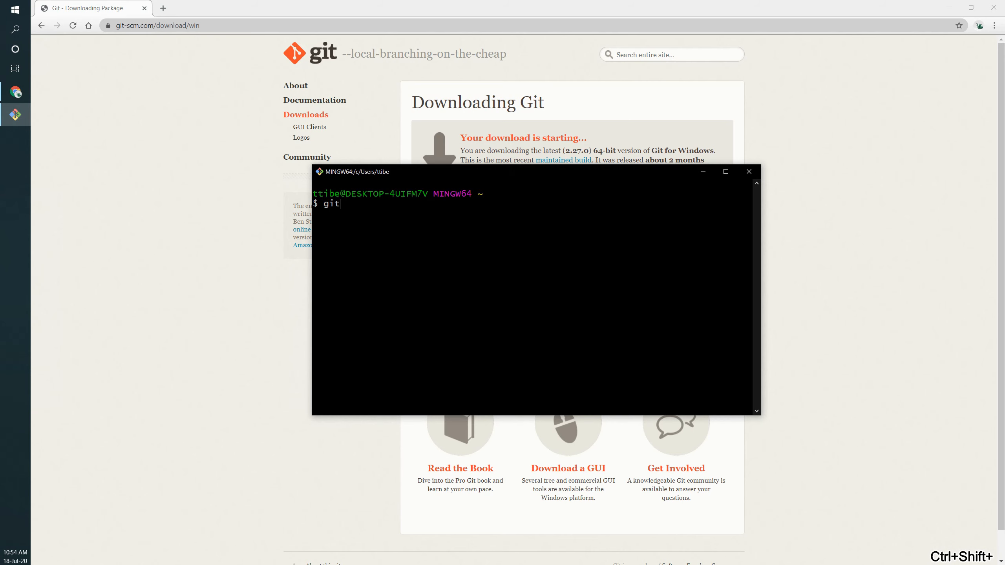
key(Return)
scroll(459, 334, up, 6)
scroll(461, 333, up, 4)
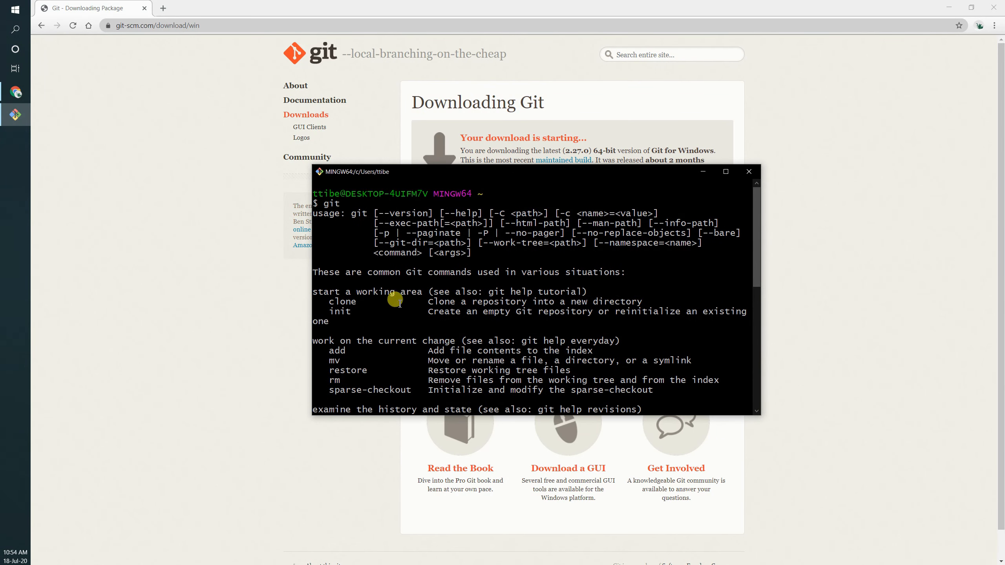
scroll(411, 307, down, 5)
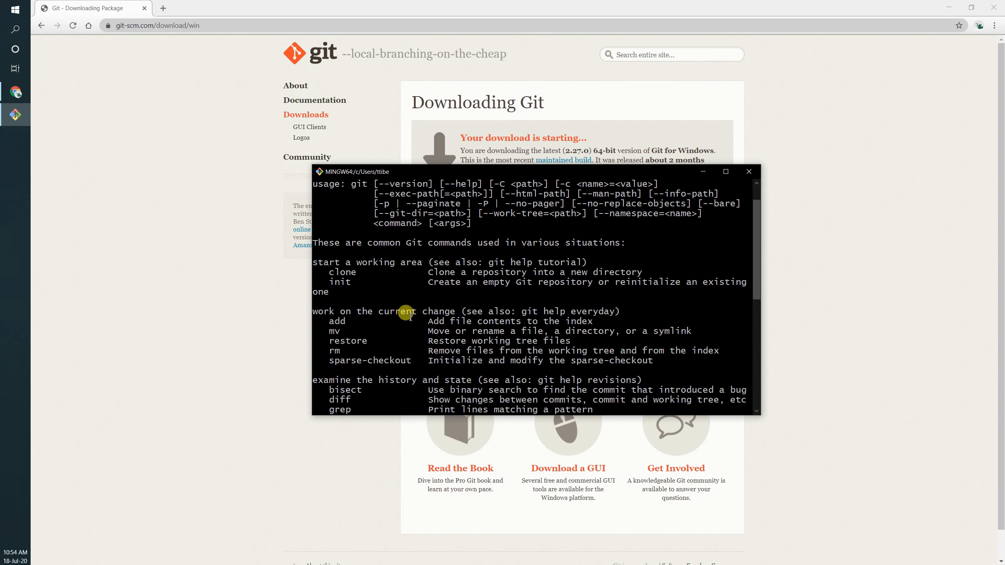
scroll(412, 313, down, 5)
scroll(474, 350, up, 4)
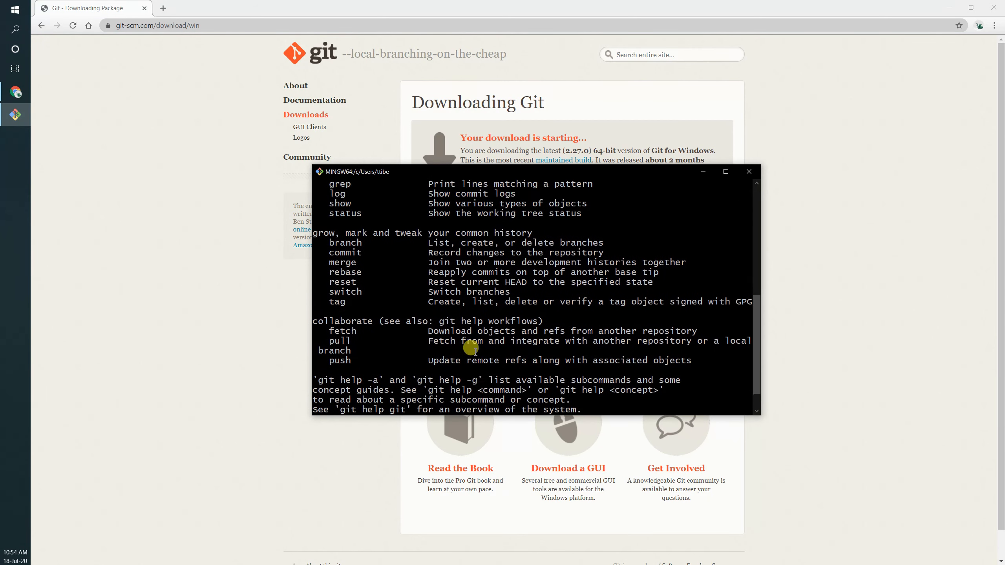
scroll(474, 350, up, 2)
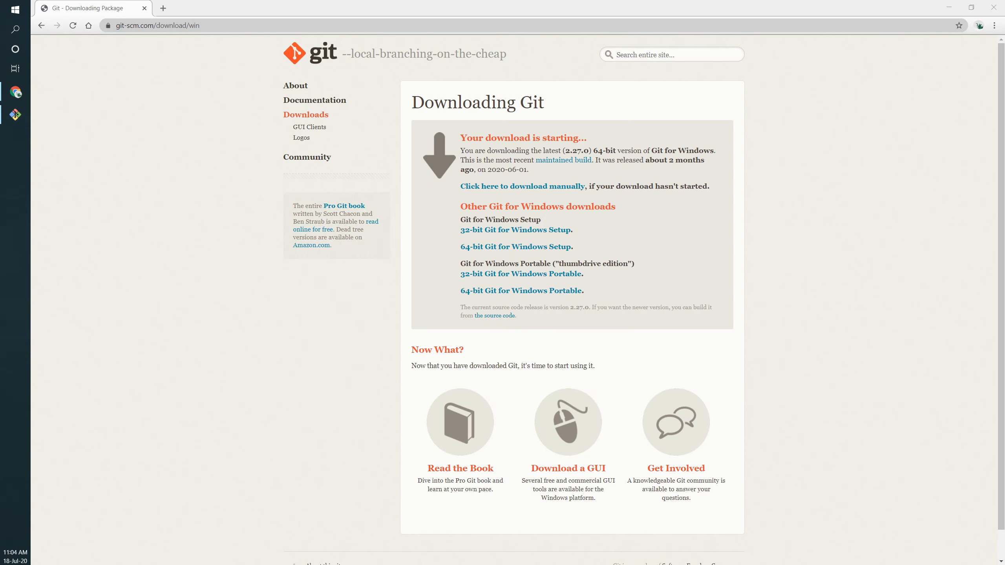
- Switch to Chrome, open github.com in a new tab and go to its sign-in page
click(169, 11)
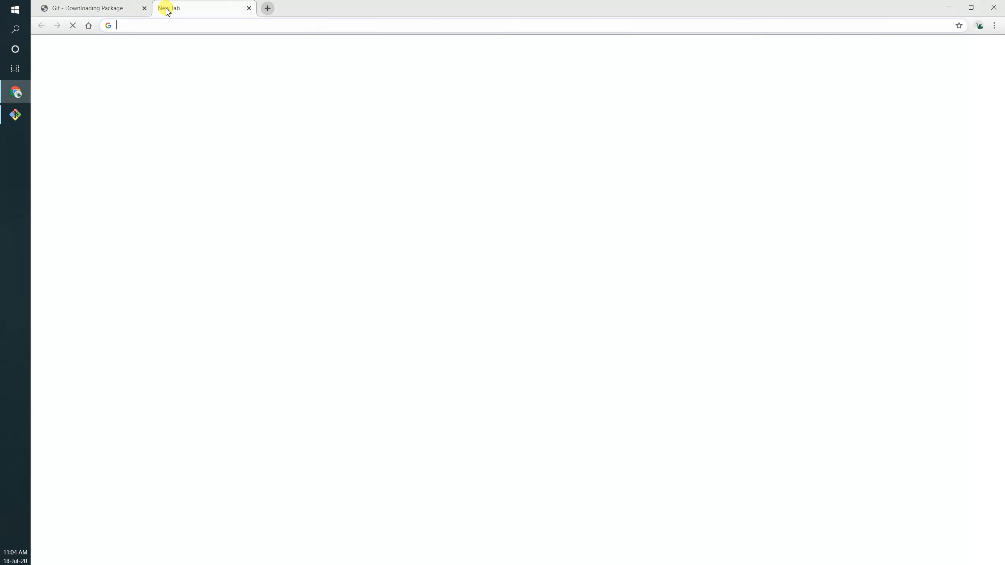
text(github.com)
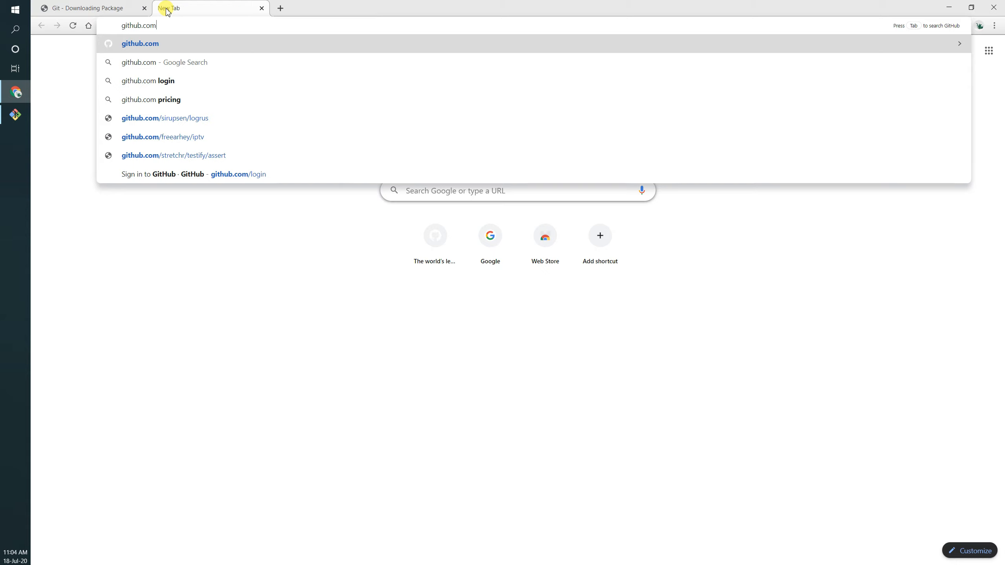
key(Return)
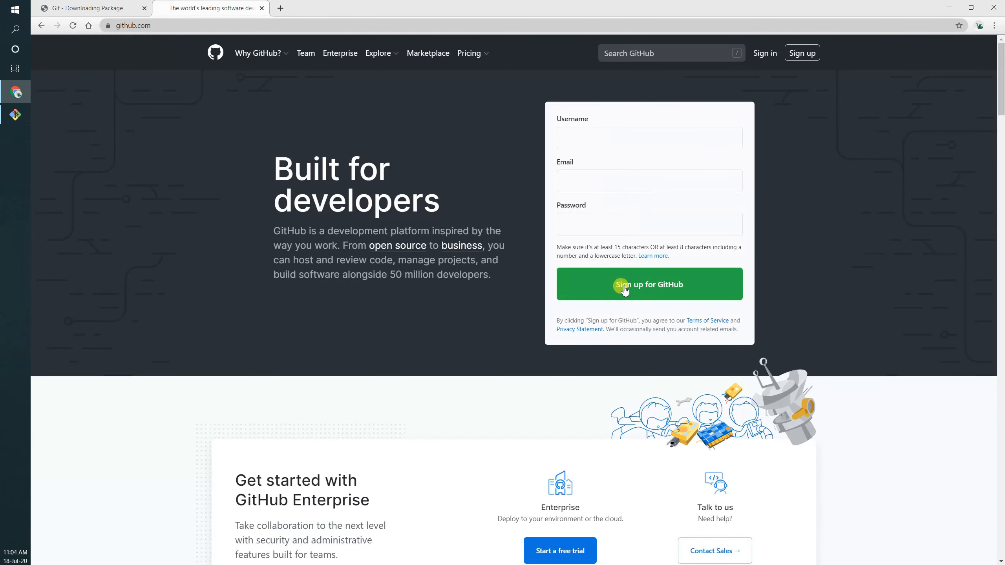
click(766, 55)
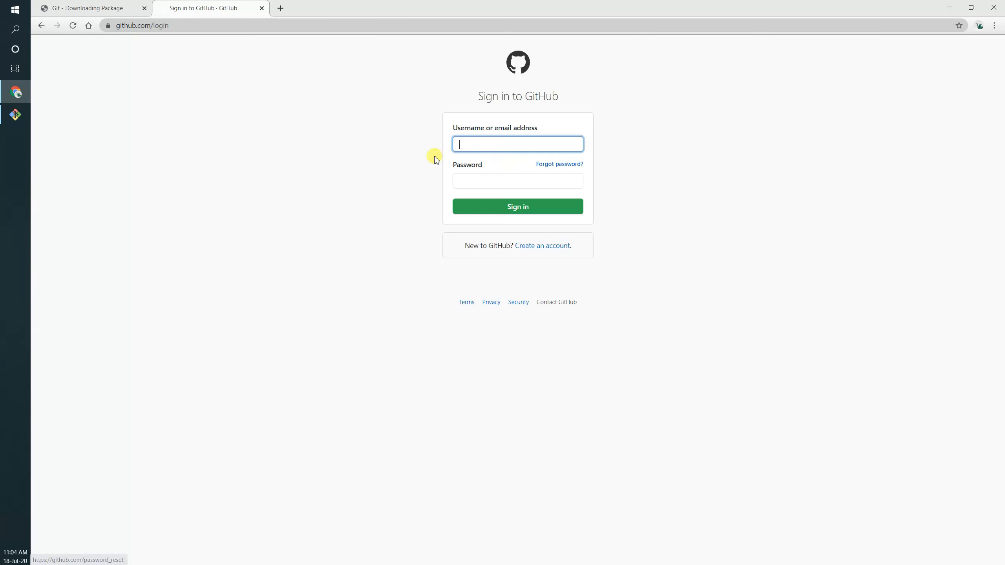
- Sign in to GitHub by entering the account username and pasting the account password
text(tib)
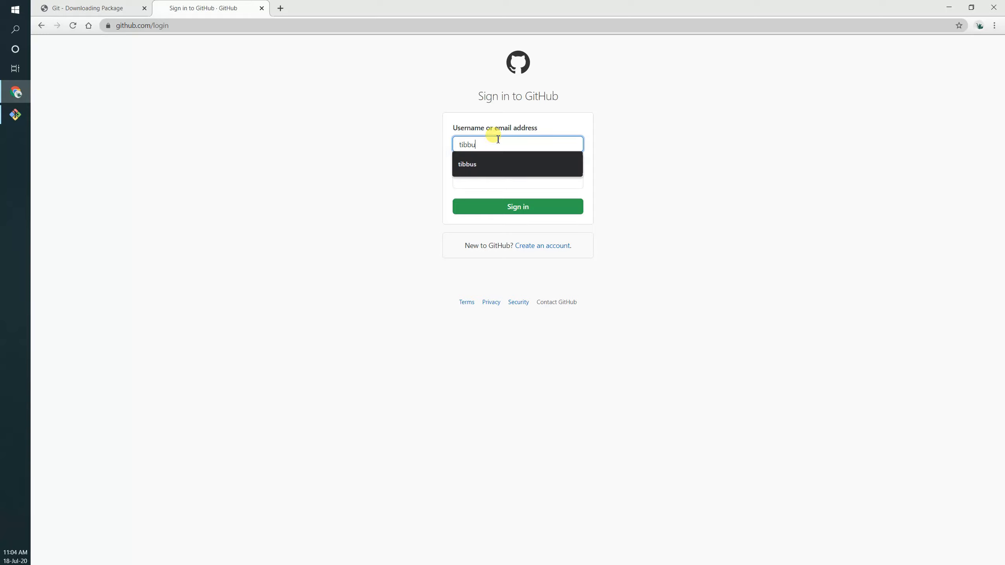
text(bu)
click(486, 163)
click(489, 180)
key(ctrl+v)
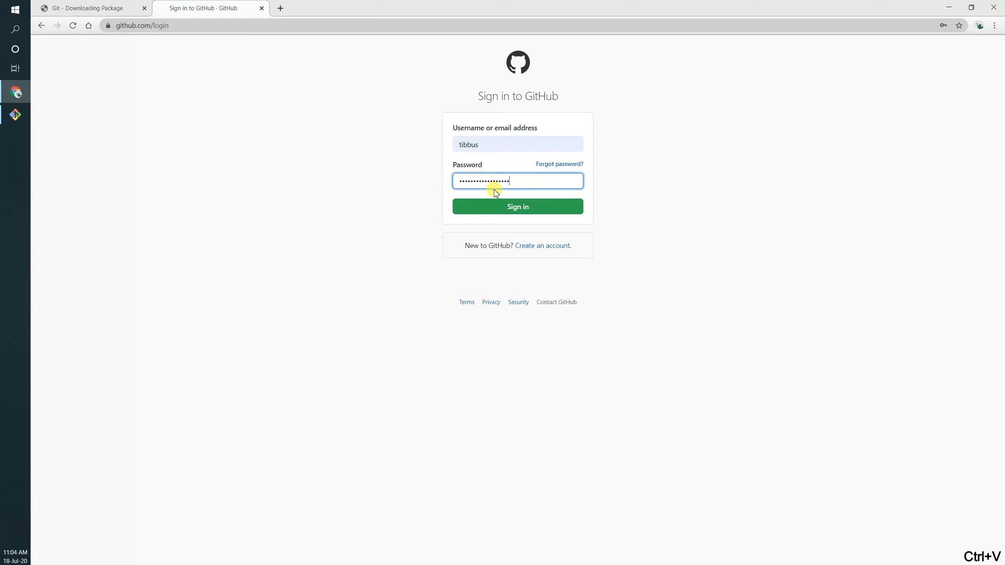
click(515, 213)
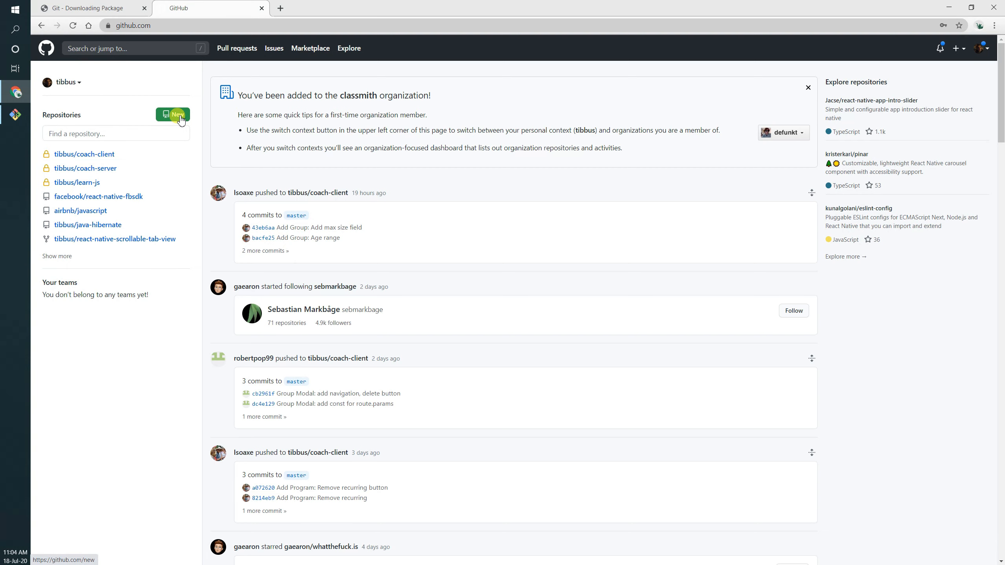
- Create a public repository named git1 with the description "learn about git", initialized with a README
click(177, 115)
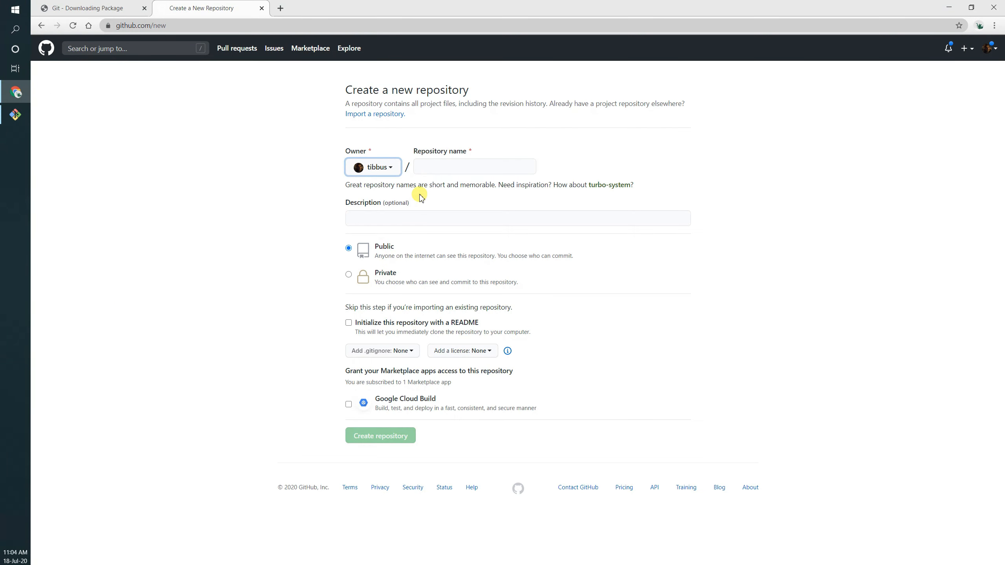
click(437, 167)
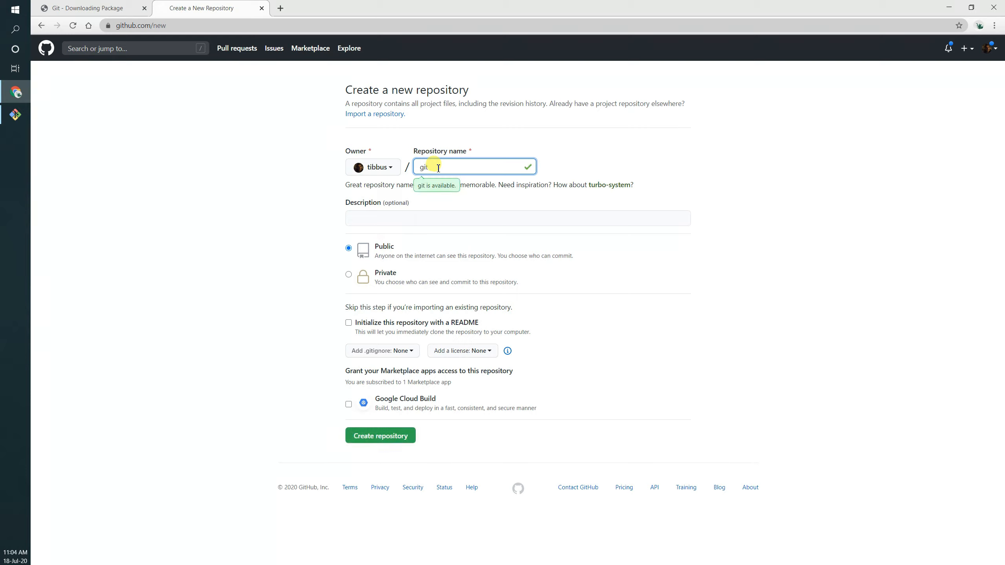
text(git1)
click(391, 217)
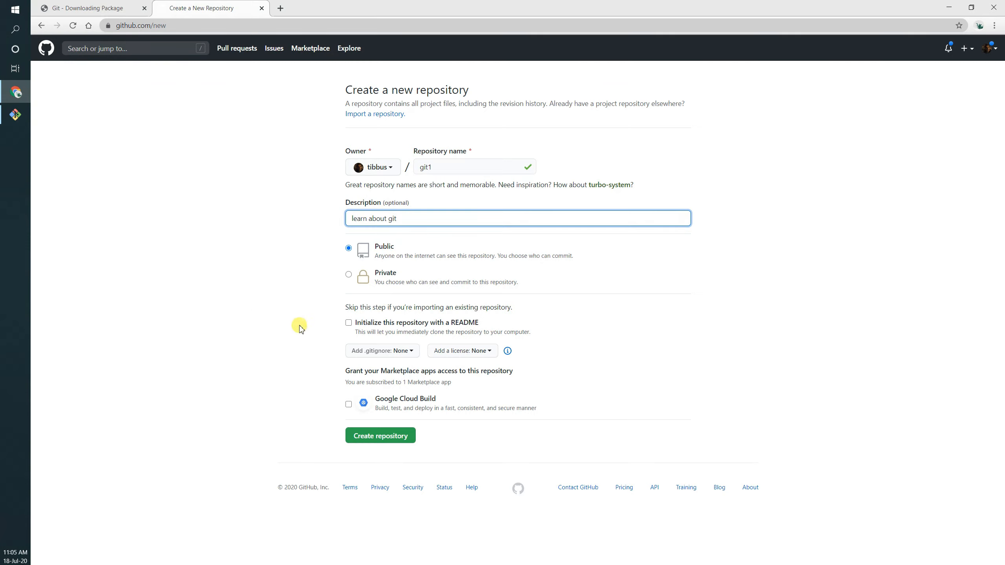
click(348, 323)
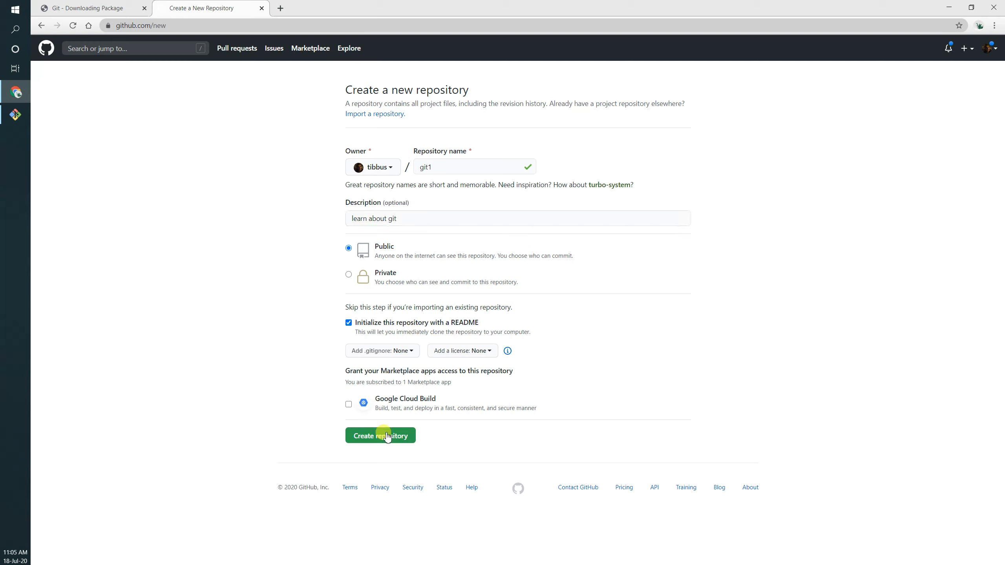
click(398, 441)
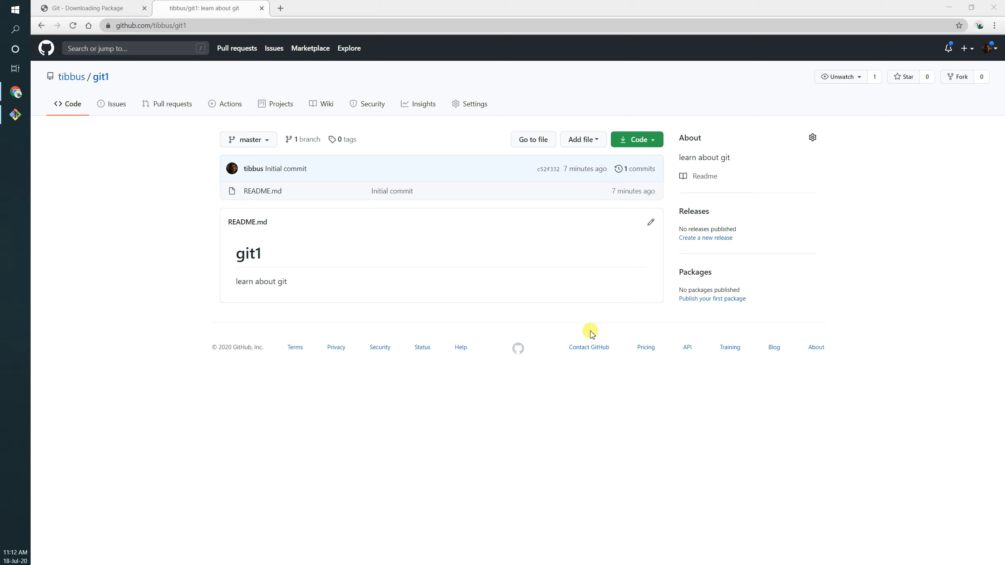
- Switch the git1 repository's clone option to HTTPS and copy its clone URL
click(653, 142)
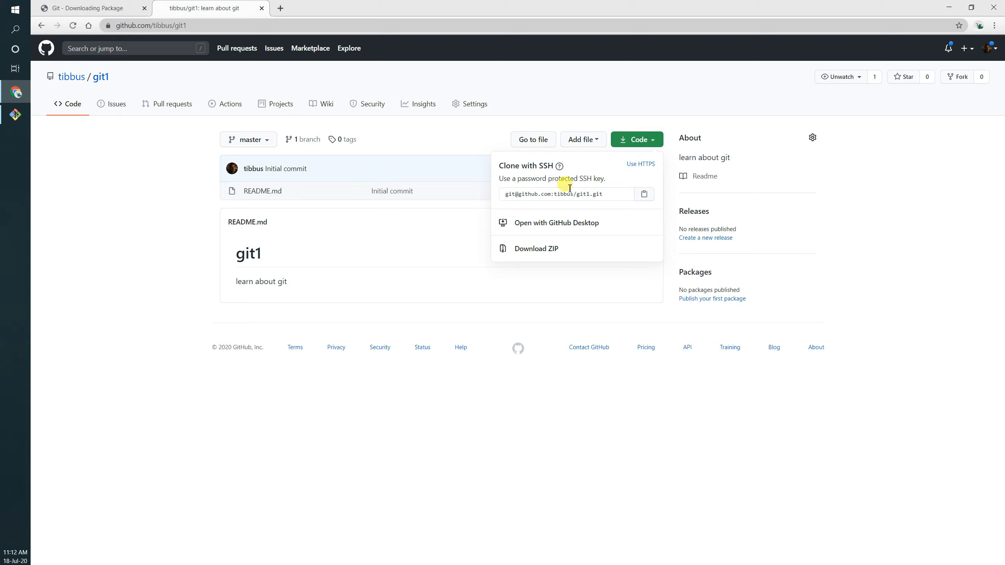
click(643, 164)
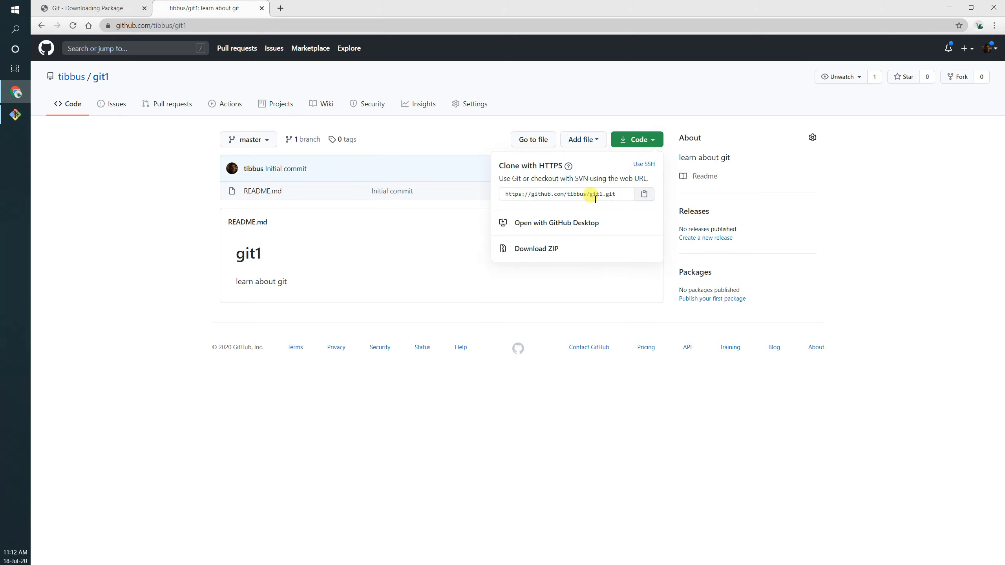
click(615, 194)
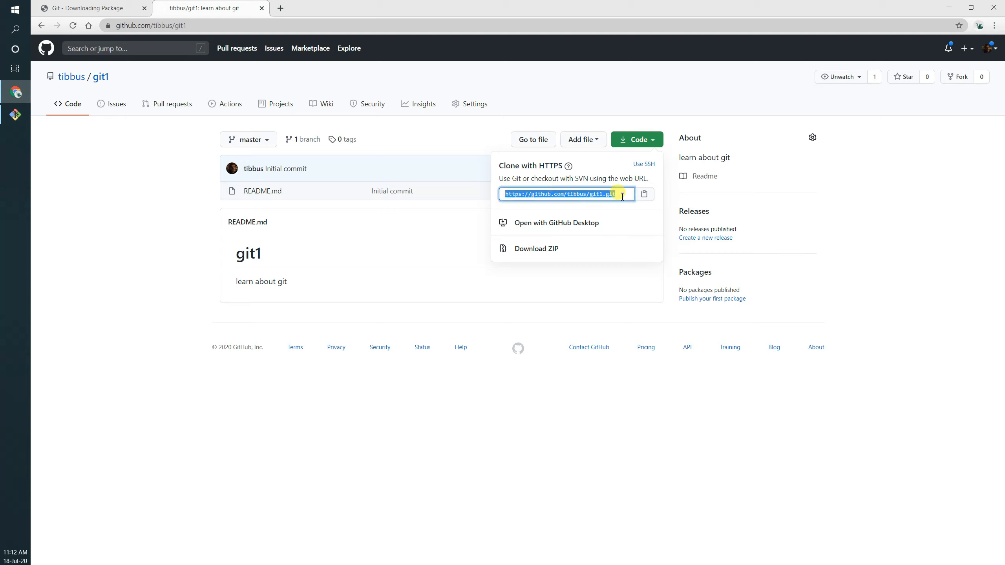
click(644, 194)
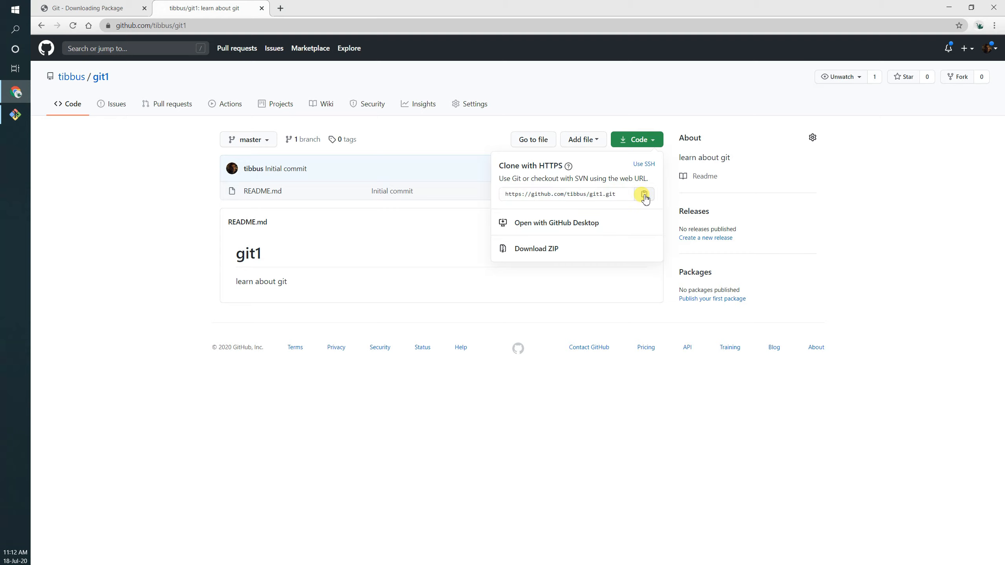
- Copy the git1 HTTPS clone URL, switch to Git Bash and print the current working directory with pwd
click(508, 194)
key(ctrl+c)
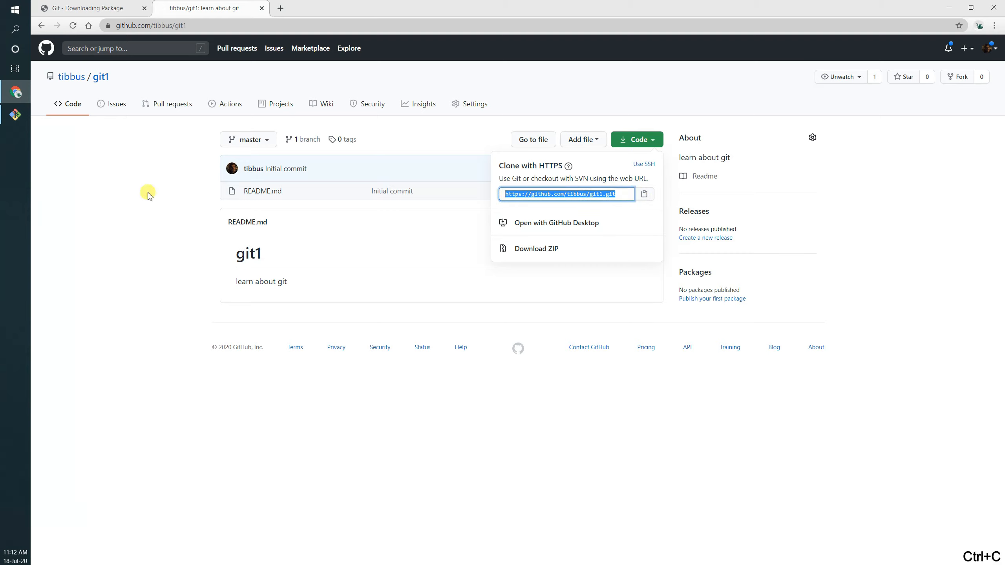
click(16, 117)
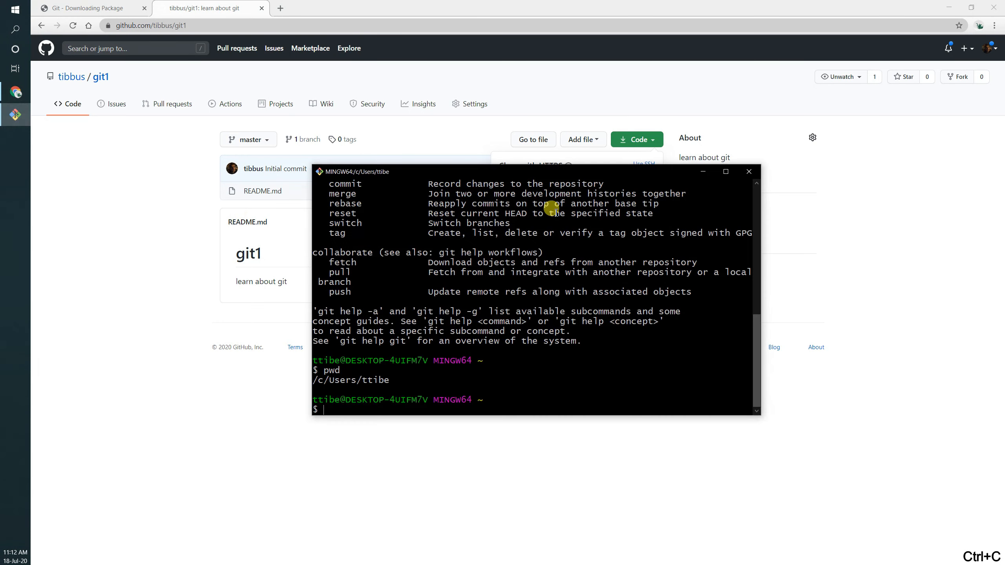
mouse_move(485, 172)
mouse_down()
mouse_move(512, 179)
mouse_move(499, 176)
mouse_up()
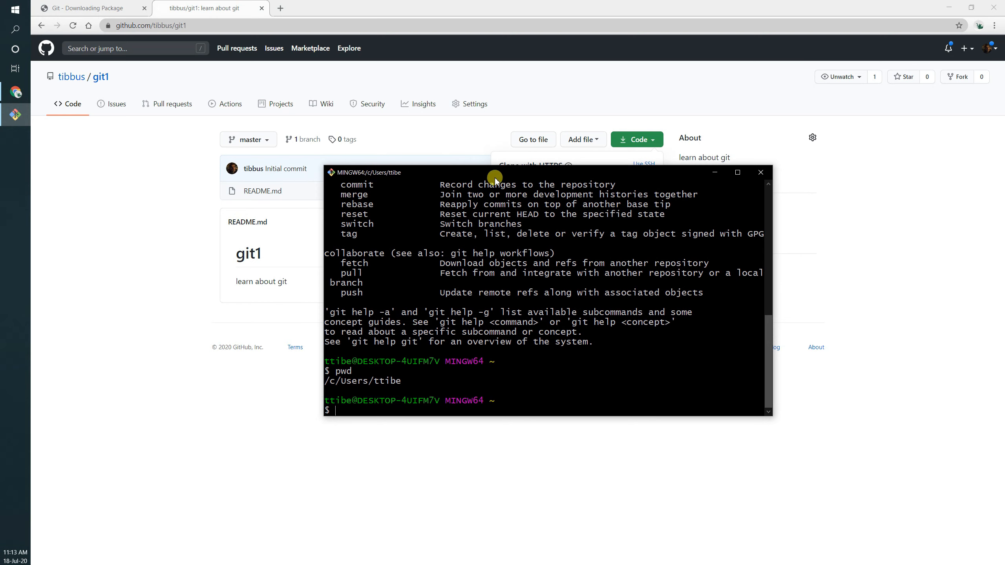
drag(495, 175, 490, 167)
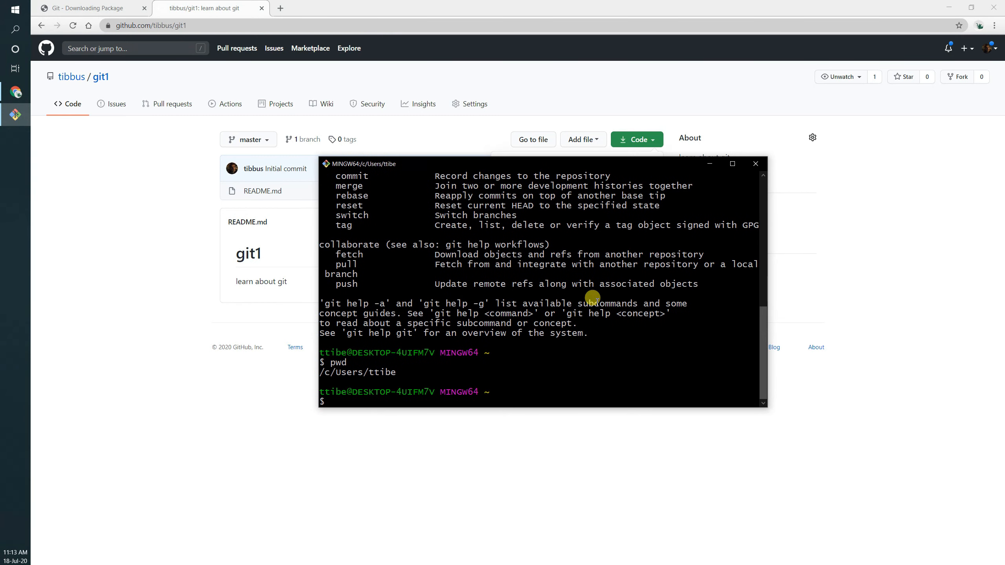
text(pwd)
key(Return)
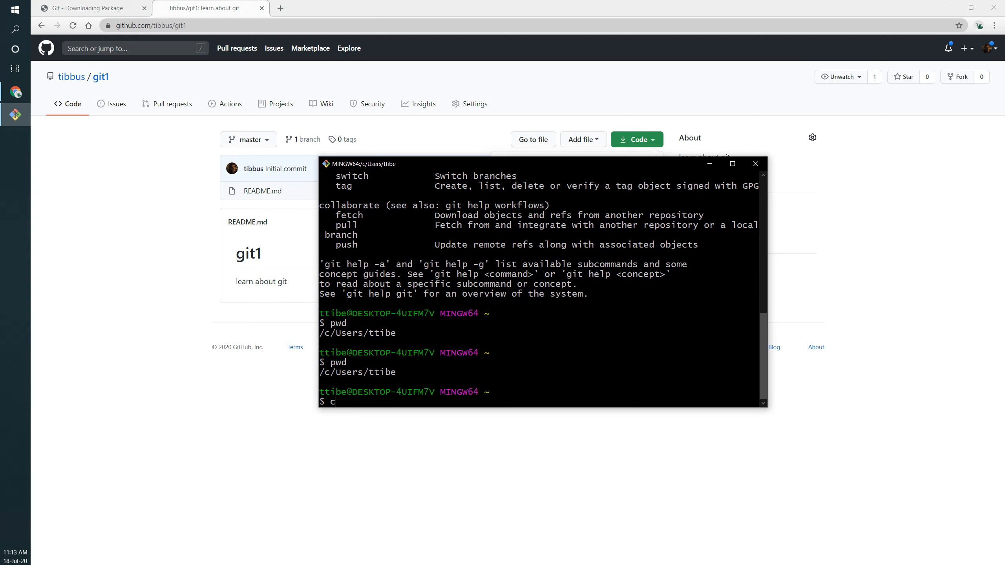
- Change to the Desktop directory and run git clone there with the copied git1 repository URL
key(Return)
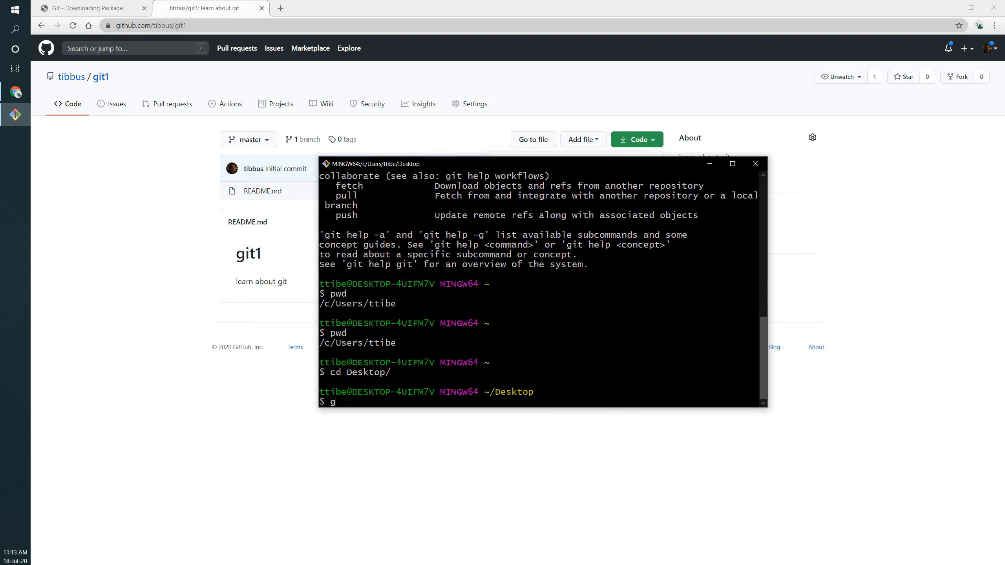
right_click(622, 366)
click(644, 393)
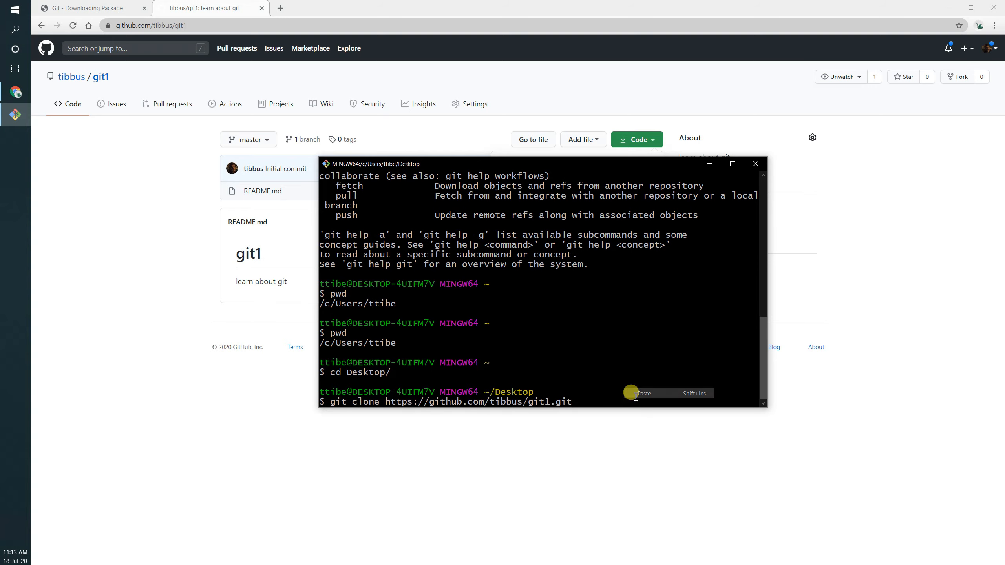
key(Return)
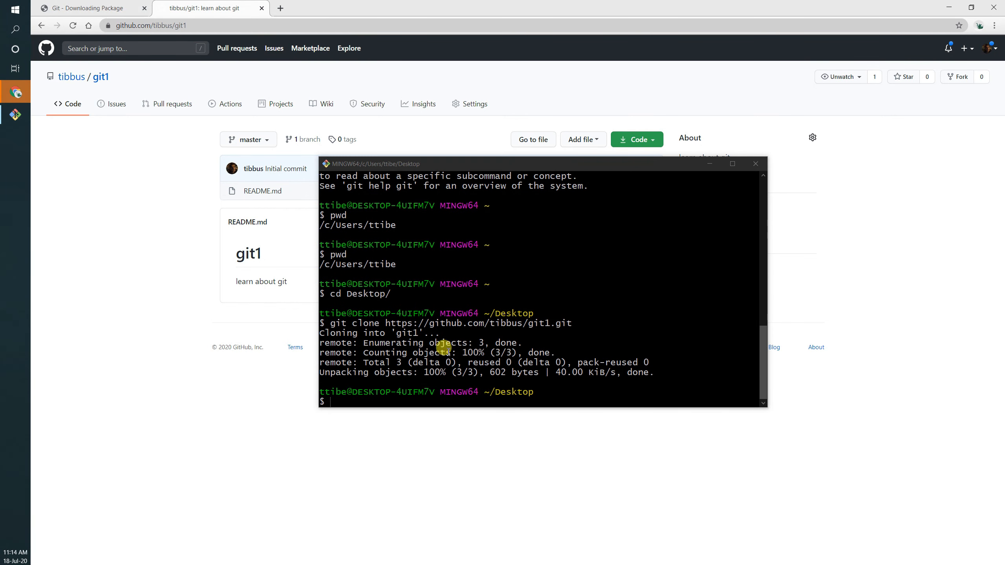
- Minimize the browser, open the cloned git1 folder from the desktop and examine its contents, including the .git folder
click(948, 7)
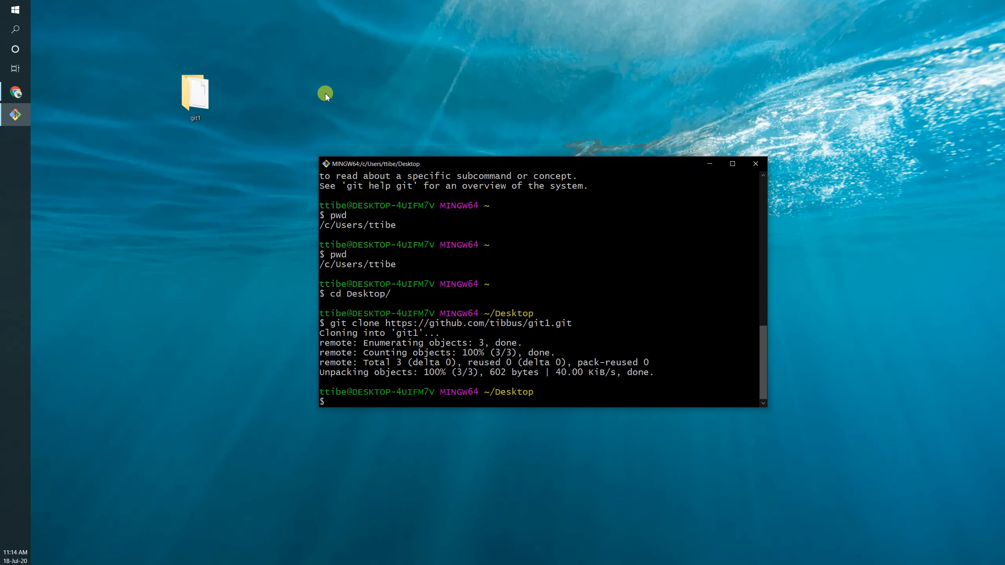
click(197, 99)
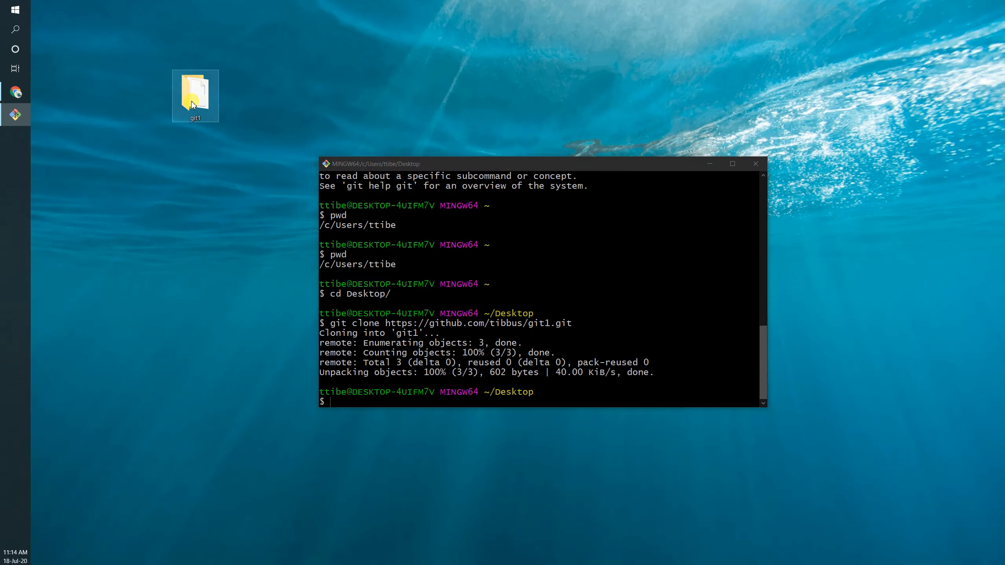
click(292, 153)
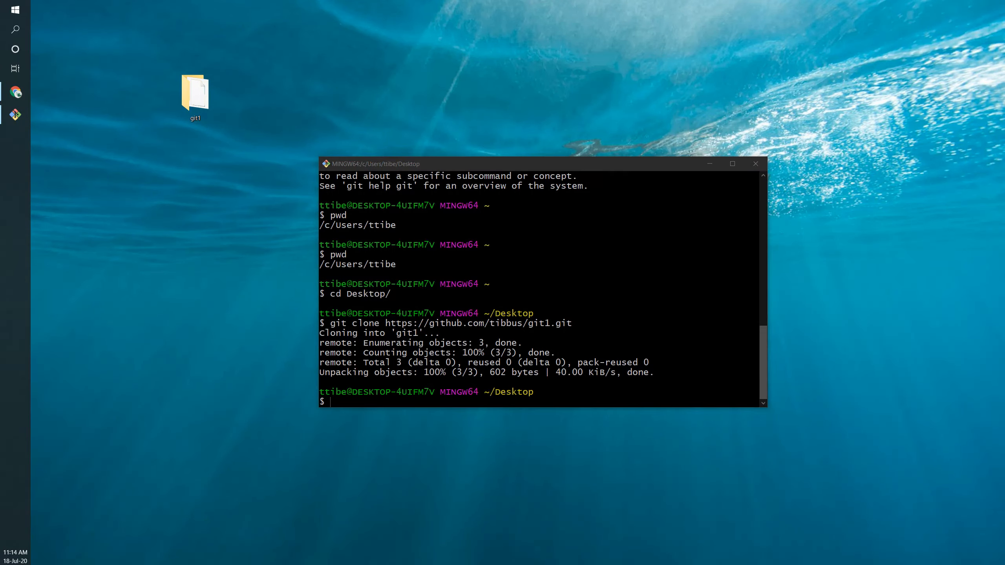
drag(280, 148, 499, 150)
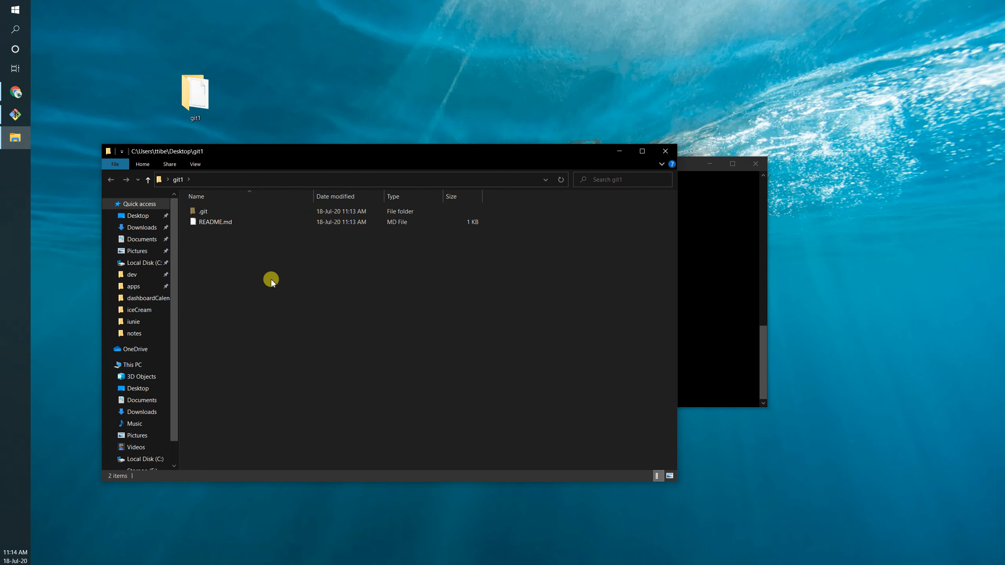
click(206, 212)
drag(328, 152, 305, 147)
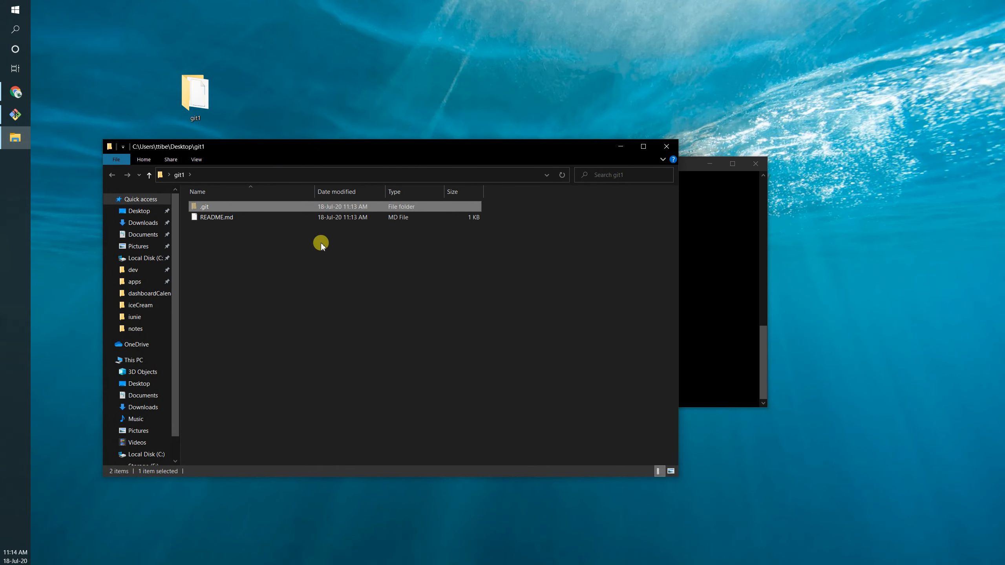
- Switch to Chrome, search for "download sourcetree" in a new tab and open the official Sourcetree website
click(23, 94)
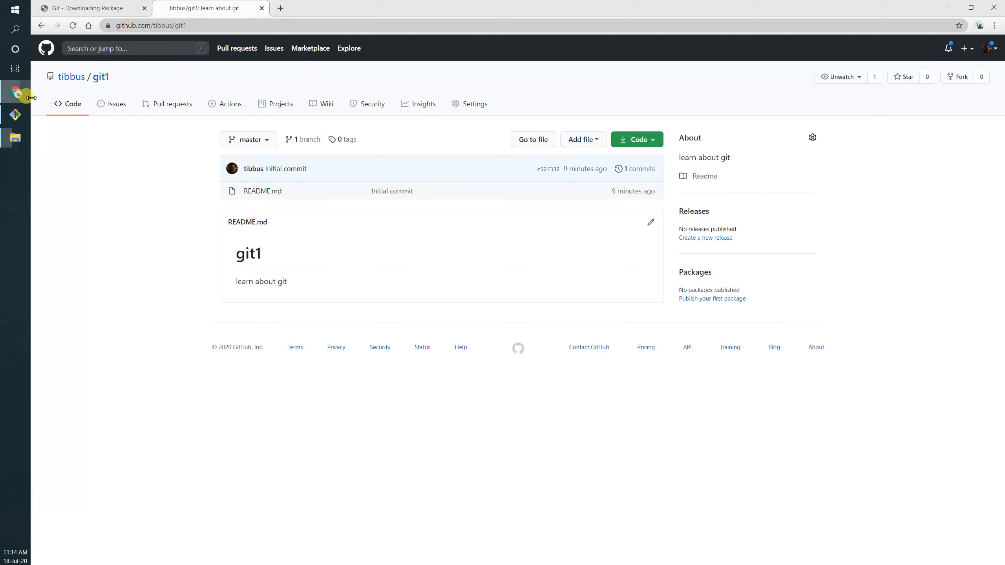
click(279, 7)
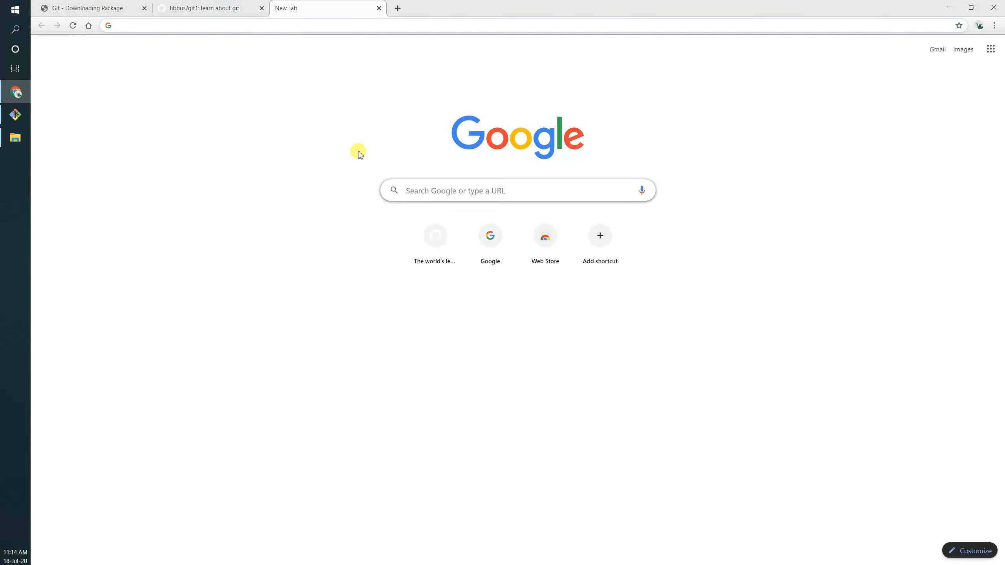
click(195, 27)
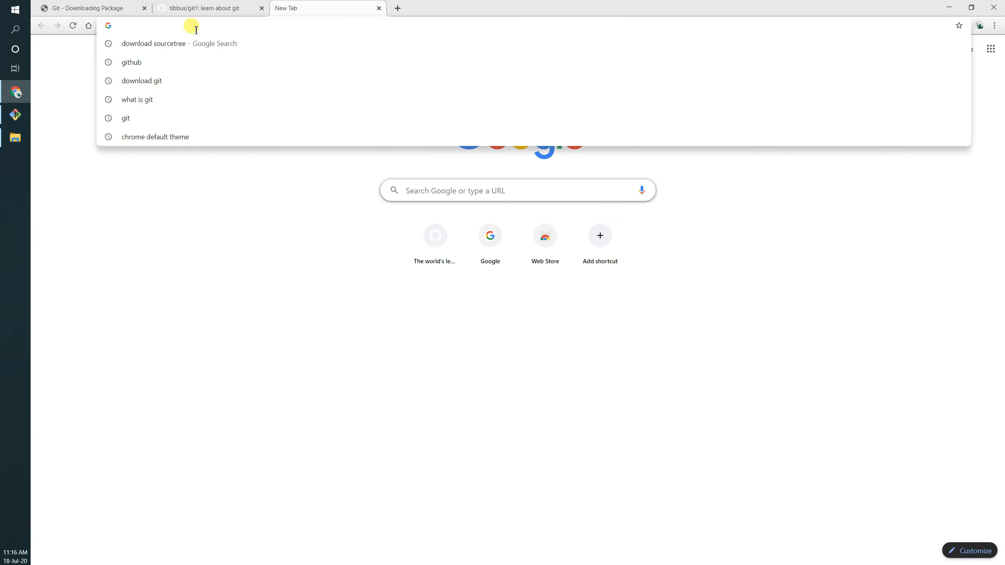
text(do)
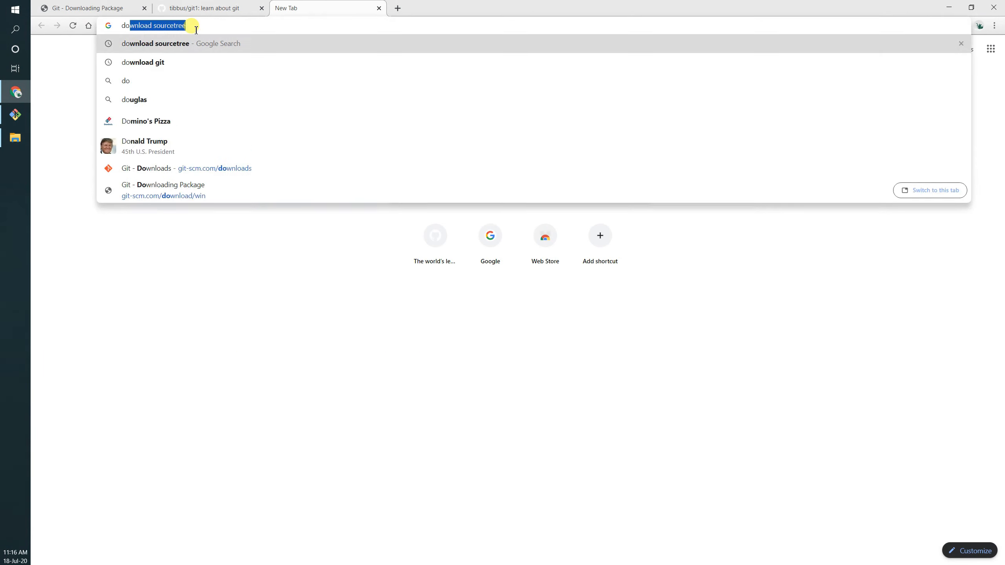
text(wnload sourcetree)
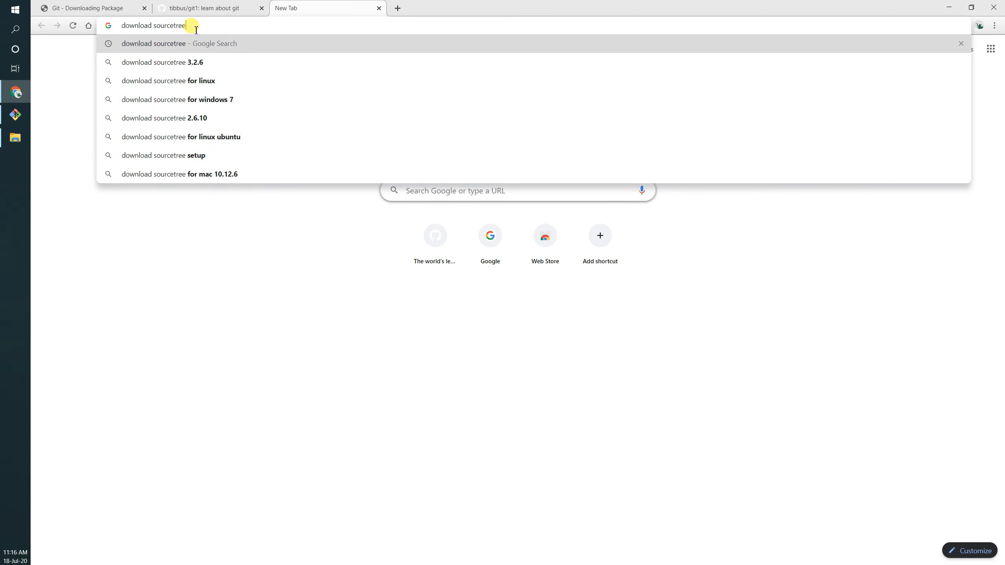
key(Return)
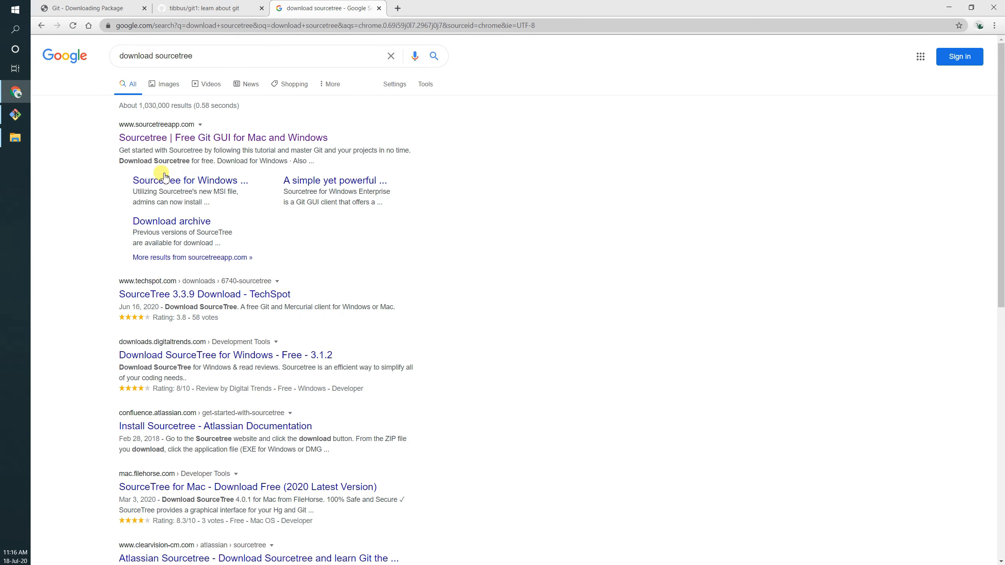
click(161, 141)
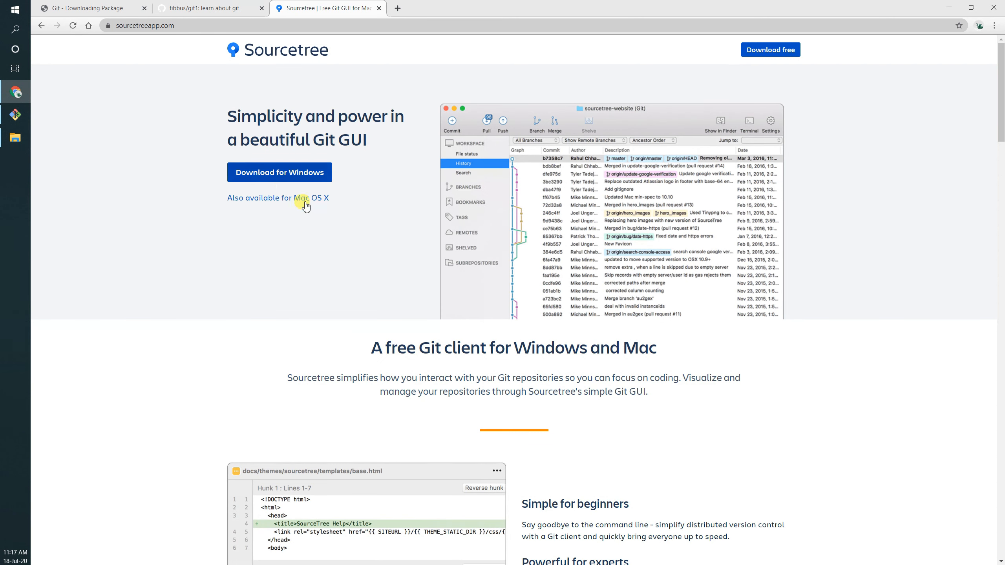
- Download Sourcetree for Windows, agreeing to the Atlassian license and privacy policy, and launch the downloaded installer
click(286, 178)
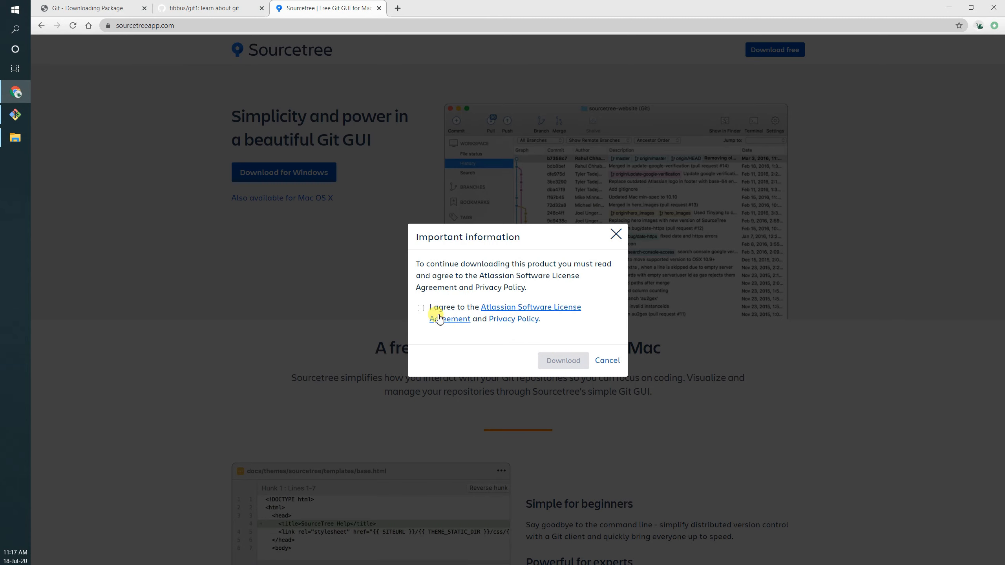
click(420, 308)
click(563, 360)
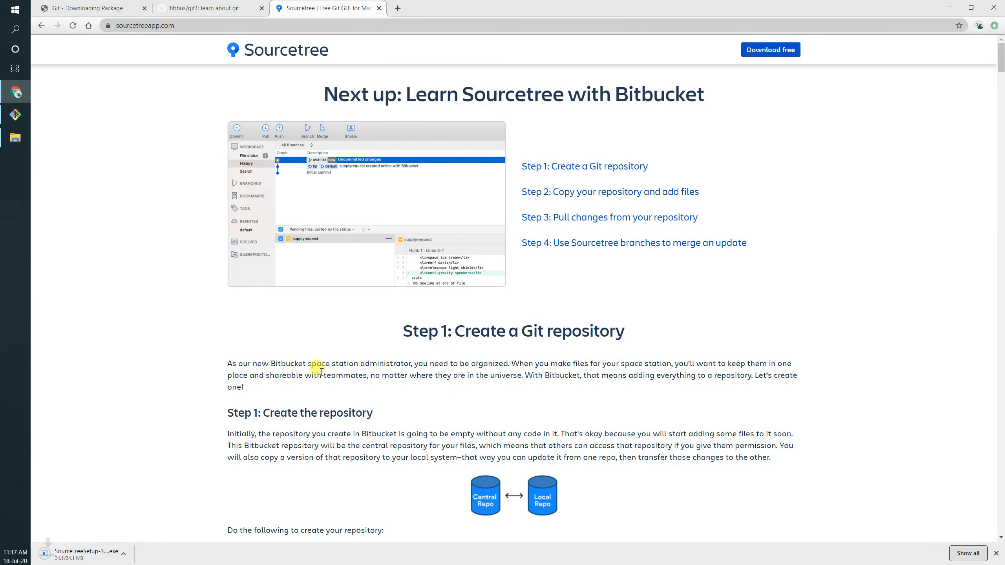
click(104, 556)
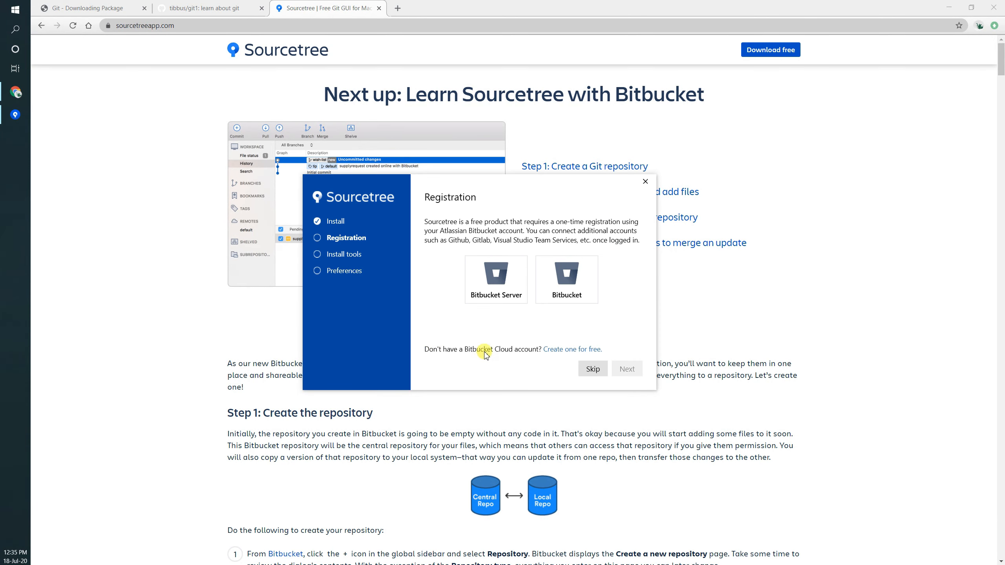
- Complete the Sourcetree setup without registration or Mercurial, accepting the author name and e-mail preferences and loading no SSH key
click(593, 375)
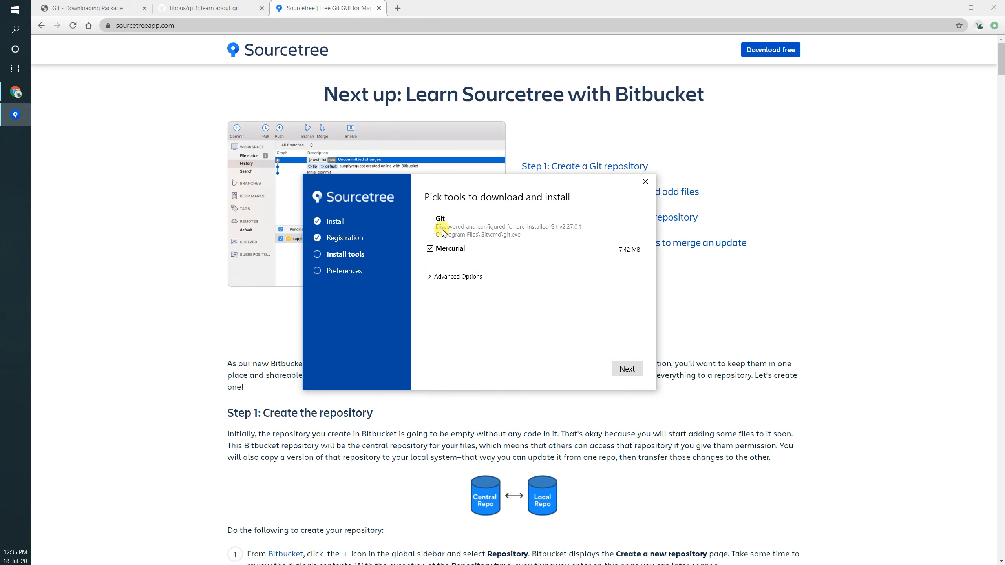
click(455, 250)
click(626, 369)
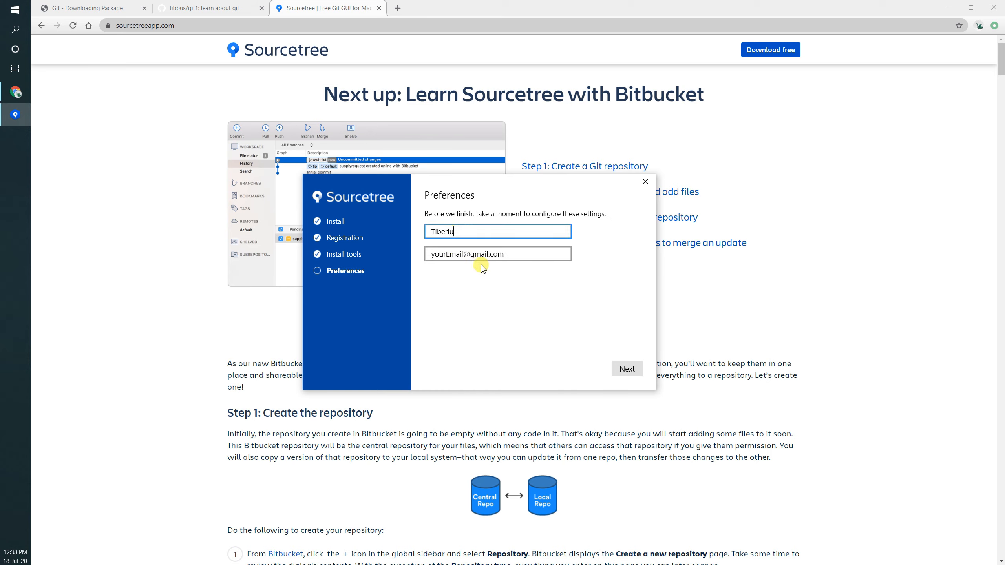
click(625, 368)
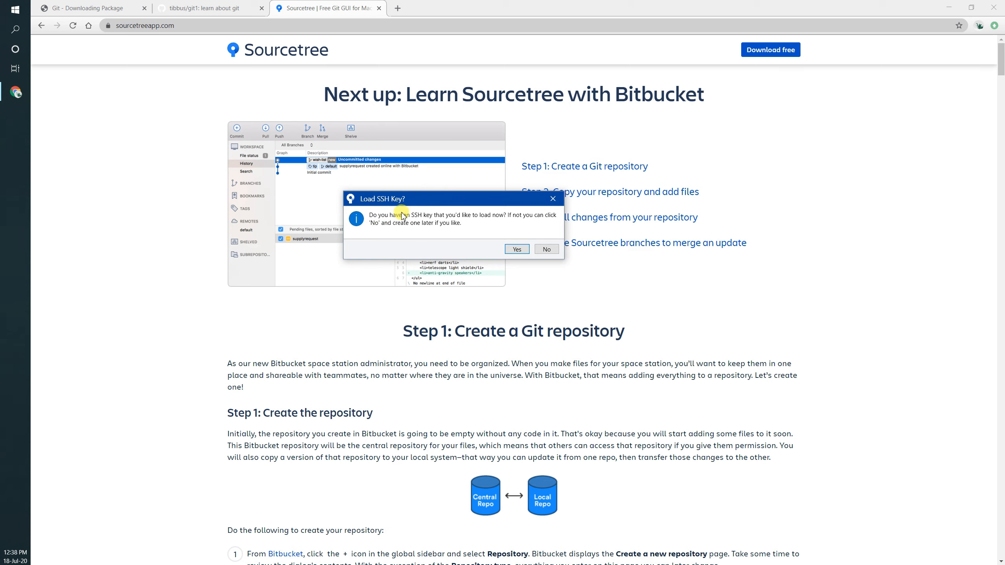
click(547, 250)
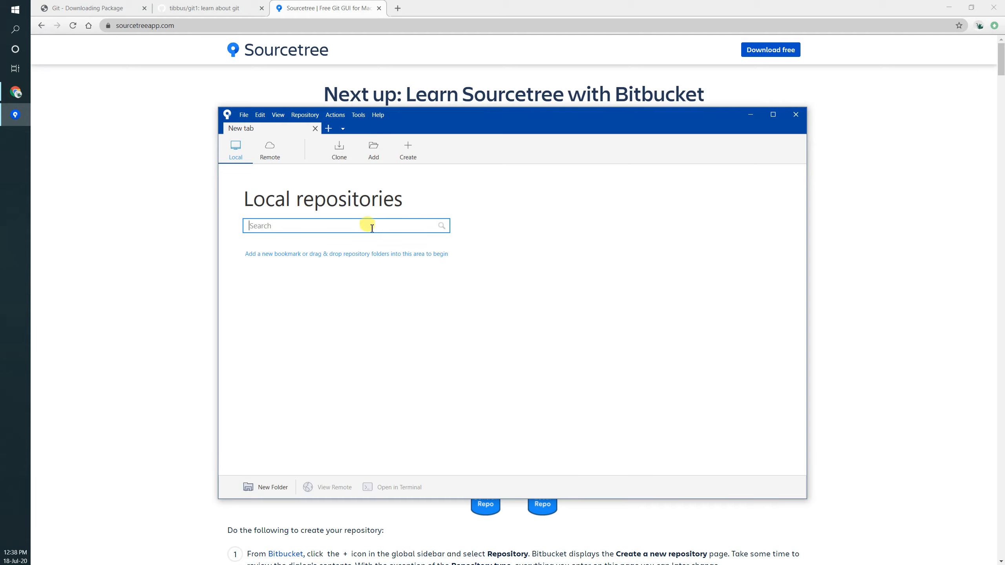
- Add the existing local repository from the Desktop folder git1 to Sourcetree under the name git1
click(373, 151)
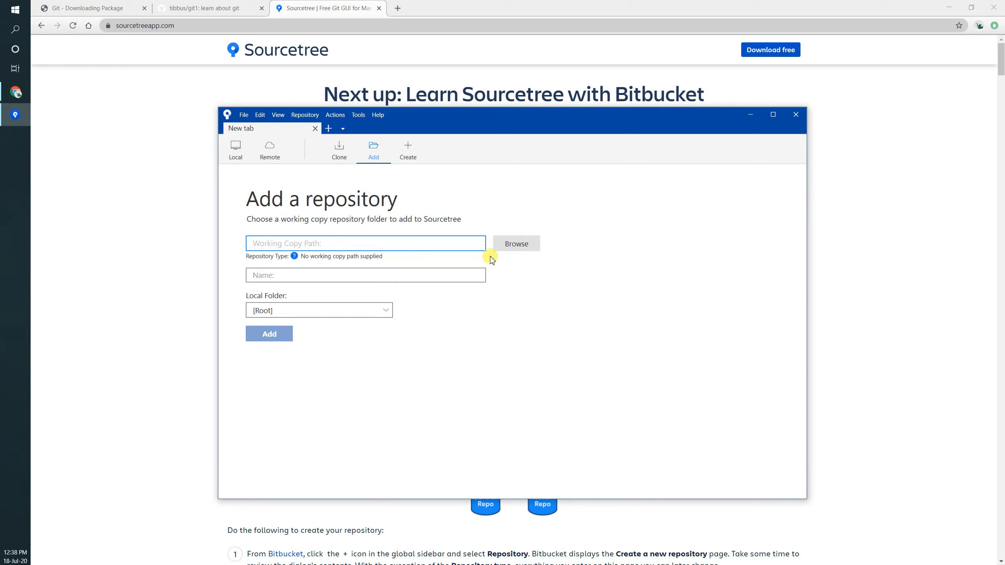
click(530, 247)
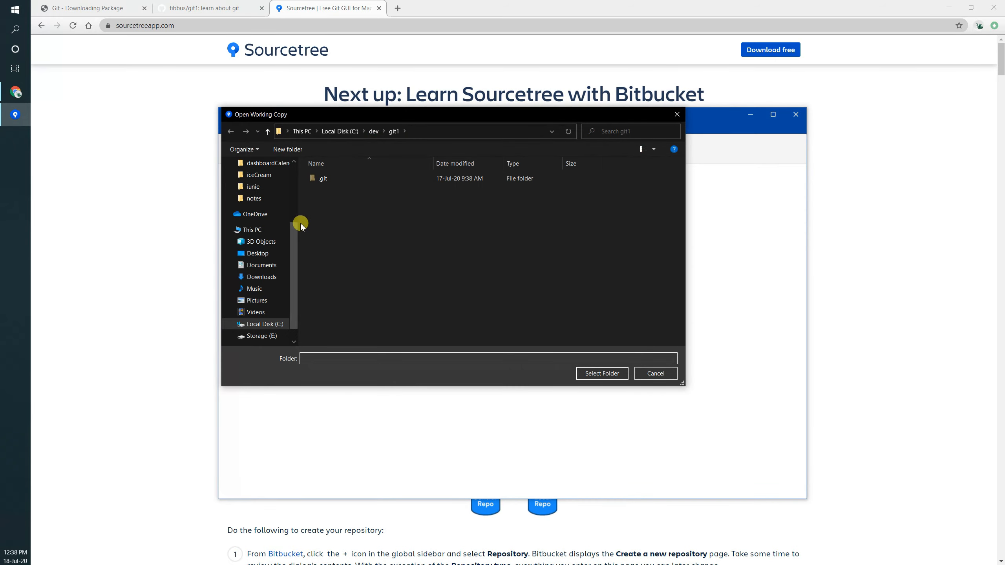
click(257, 254)
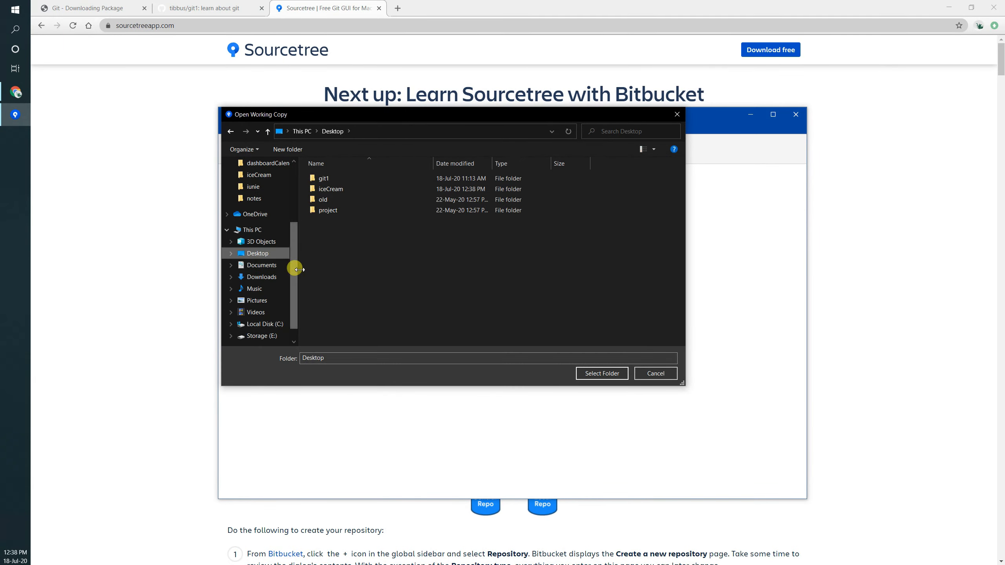
click(336, 178)
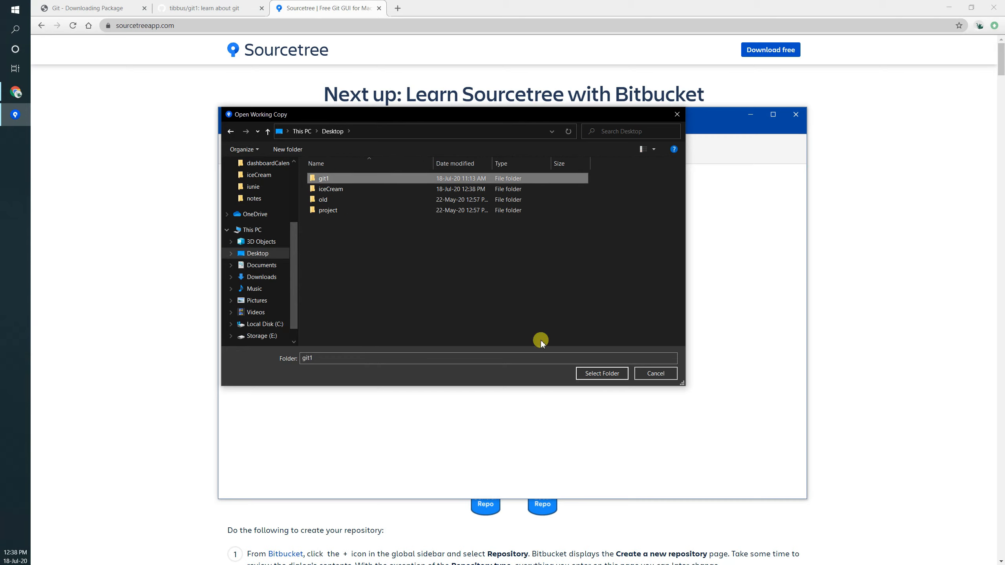
click(601, 373)
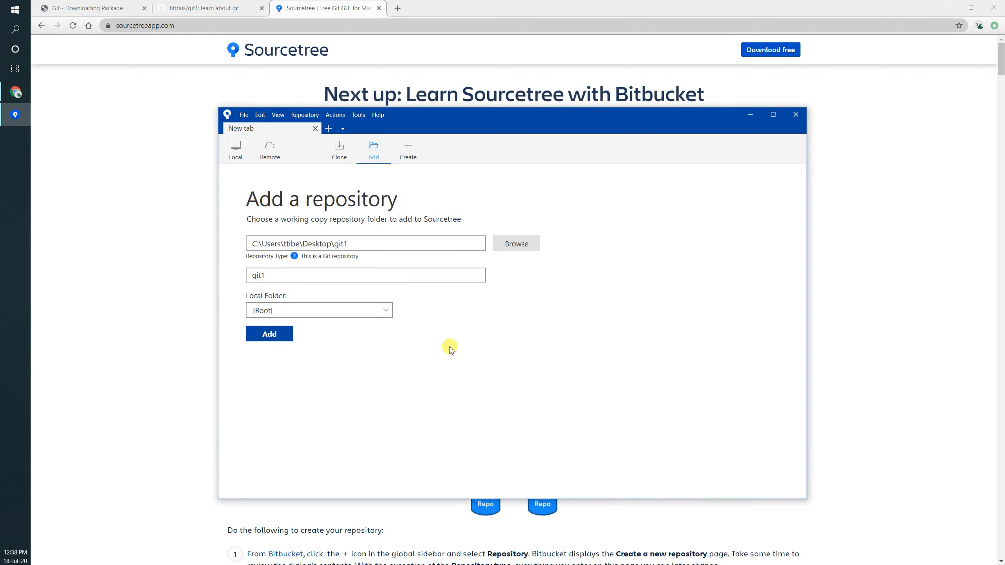
click(273, 334)
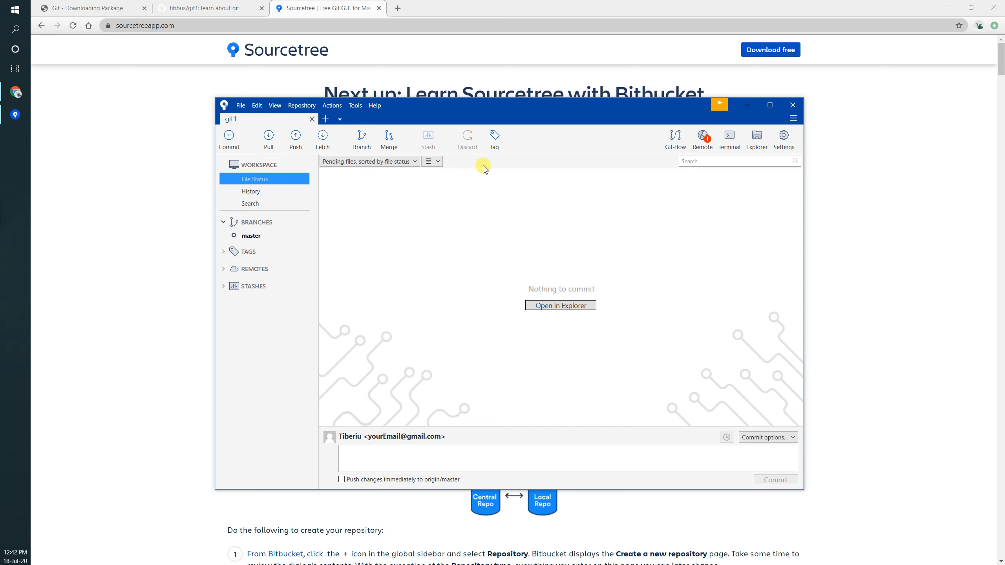
drag(471, 108, 460, 109)
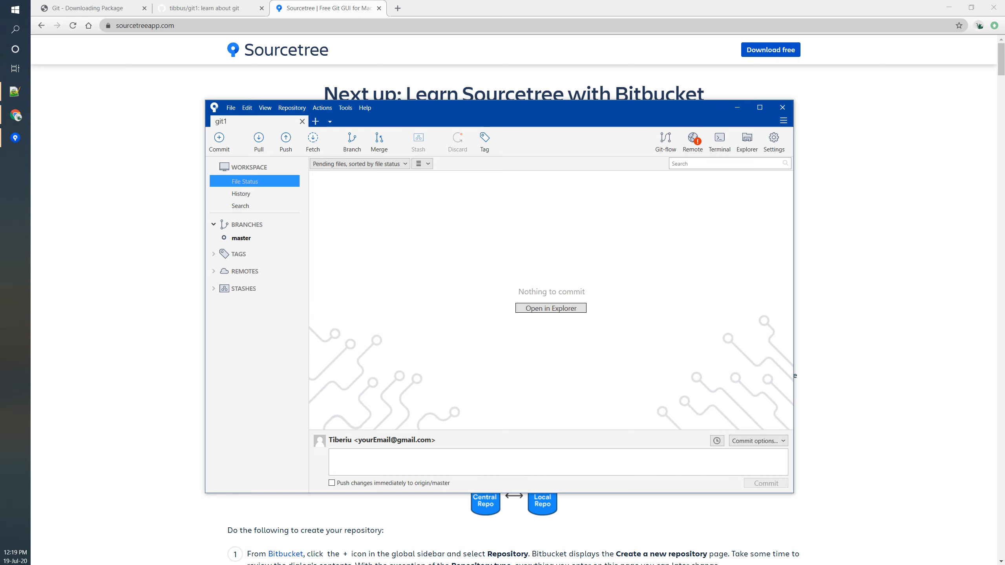
- Switch to Visual Studio Code, open the Desktop folder git1, enlarge the window and view the text in README.md
drag(0, 139, 459, 106)
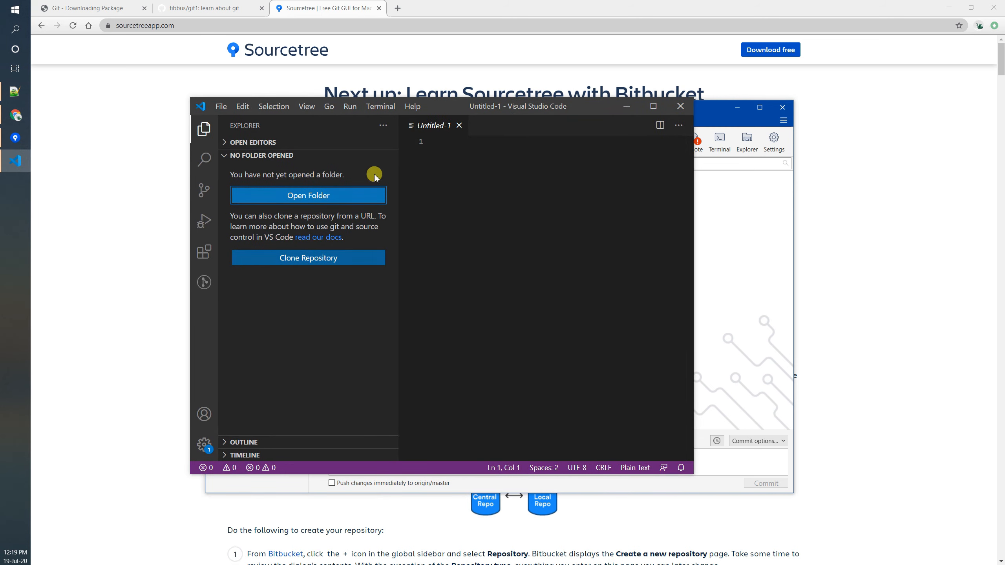
click(297, 198)
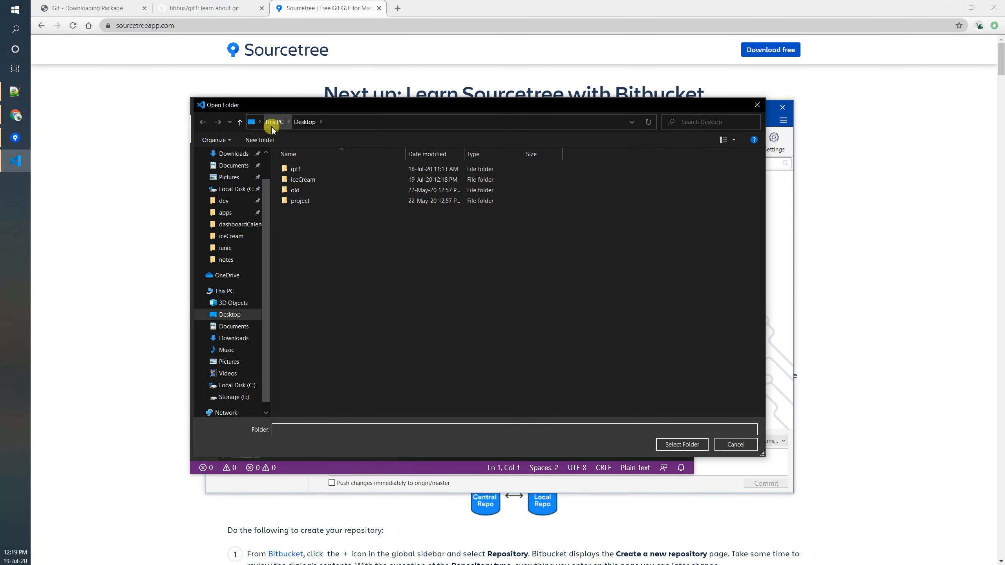
click(312, 169)
click(662, 444)
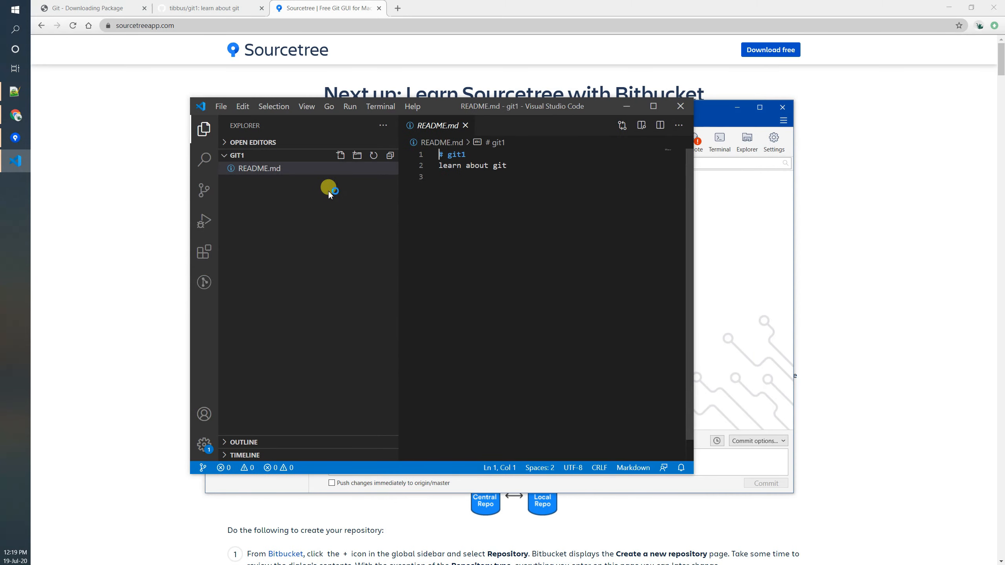
drag(443, 110, 392, 82)
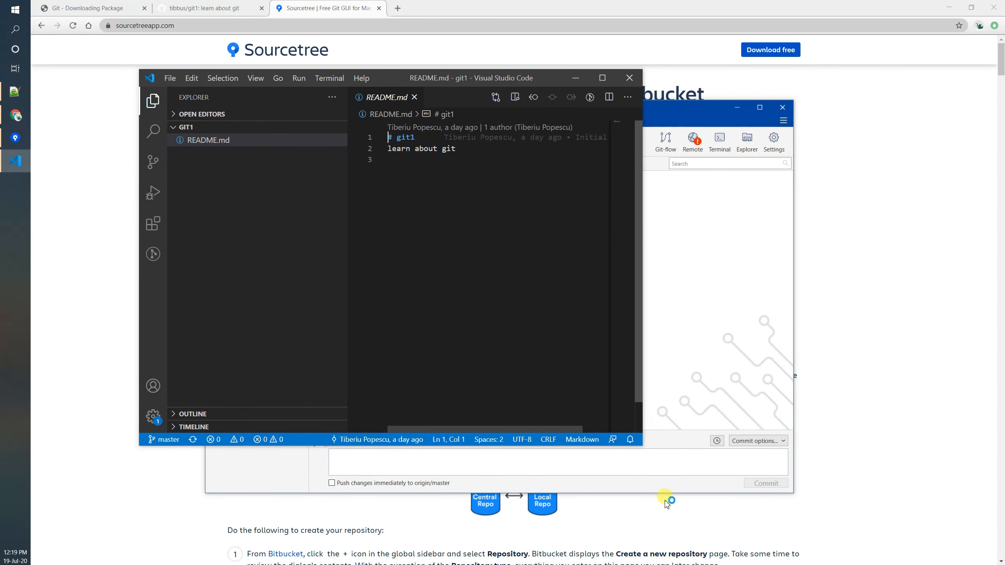
drag(639, 446, 801, 502)
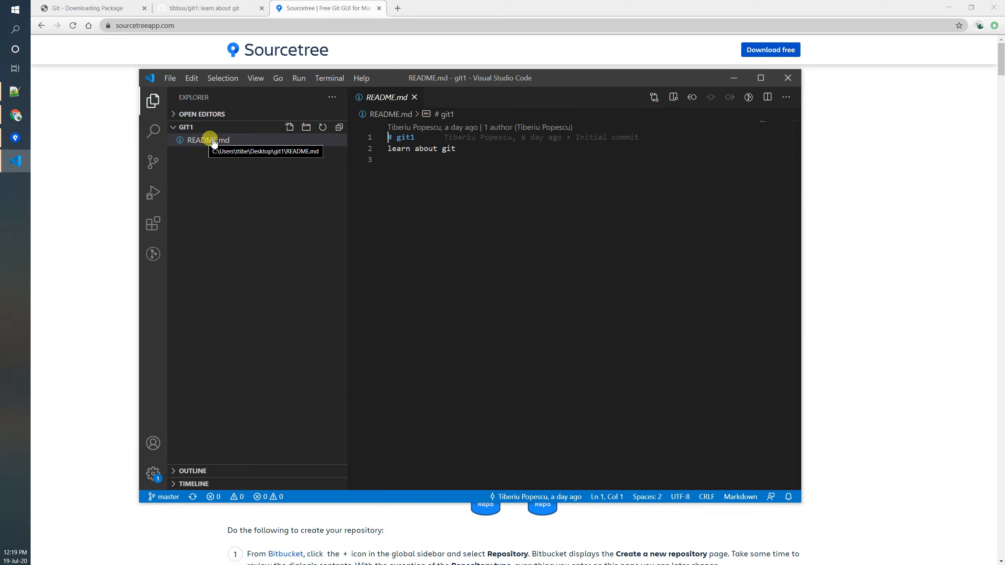
drag(461, 149, 376, 145)
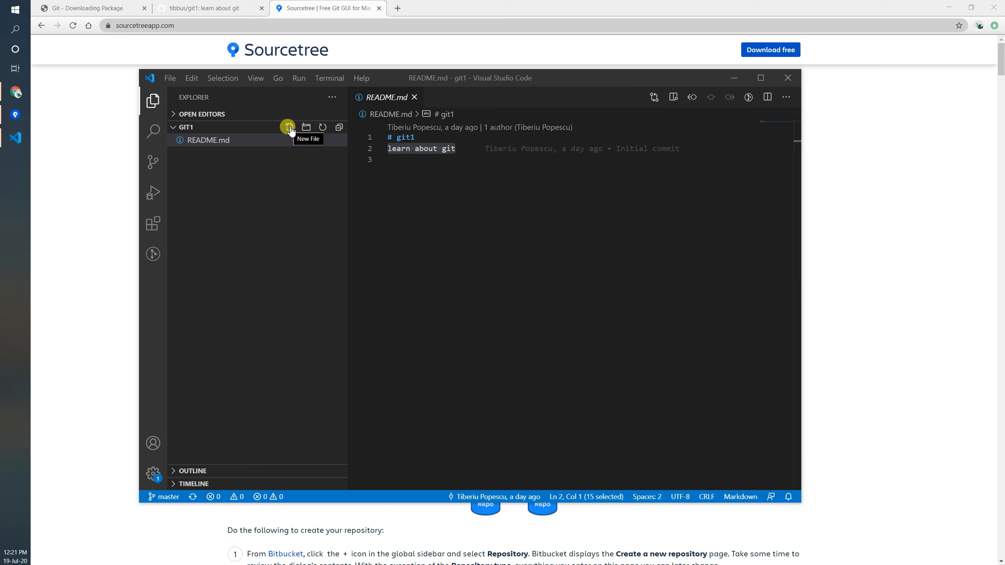
- Create two empty files named First.txt and Second.txt in the git1 folder and open each one
click(289, 127)
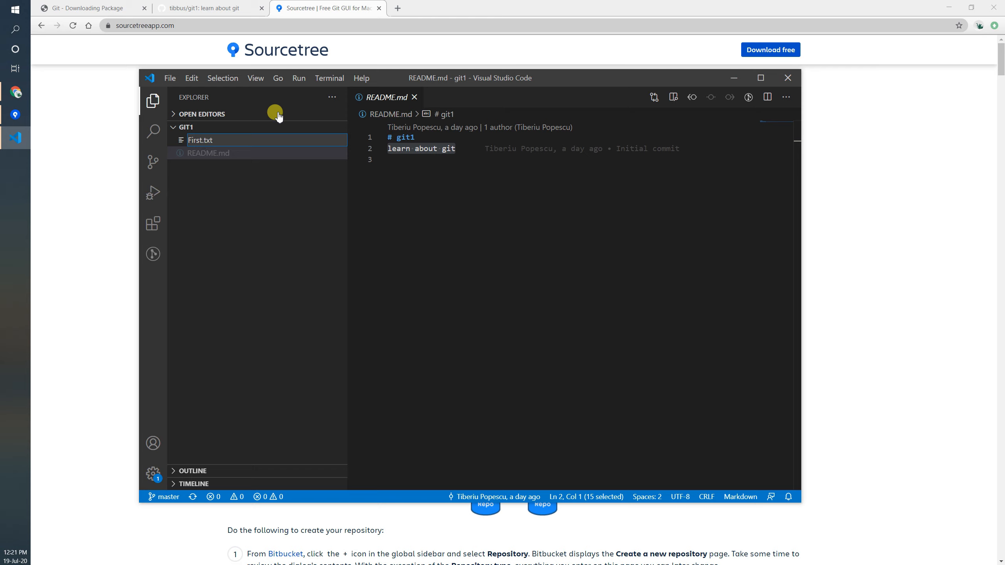
key(Return)
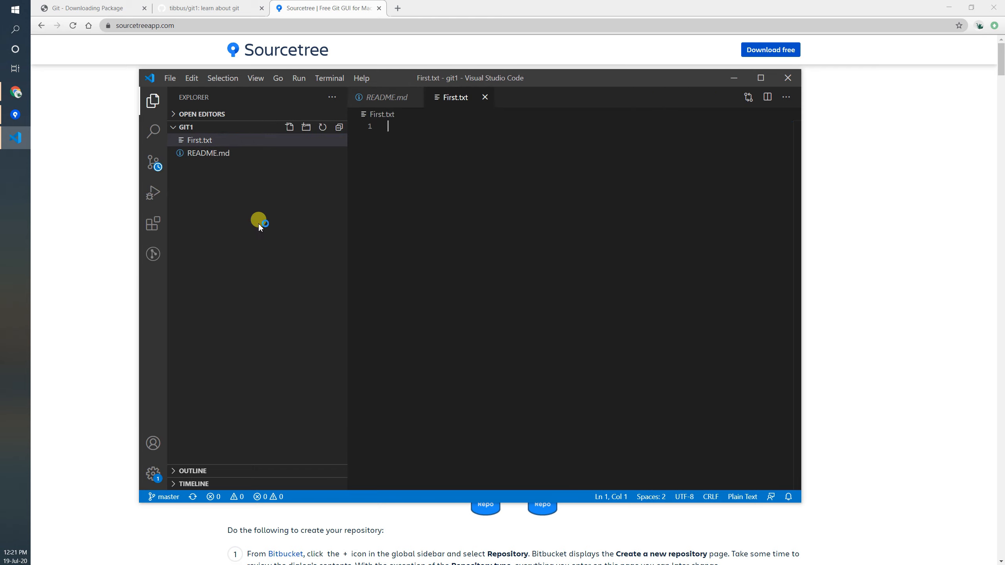
click(289, 127)
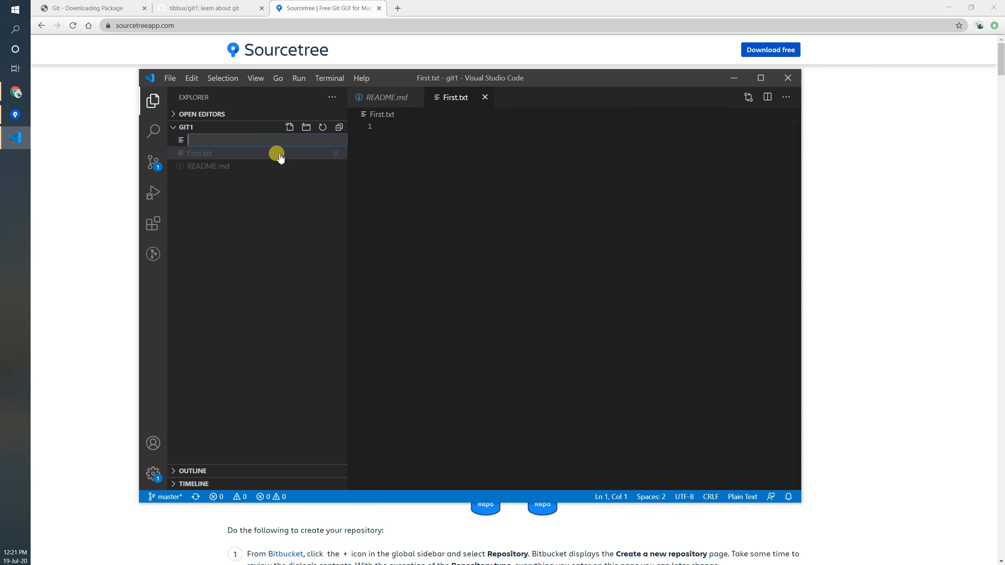
text(Second.txt)
key(Return)
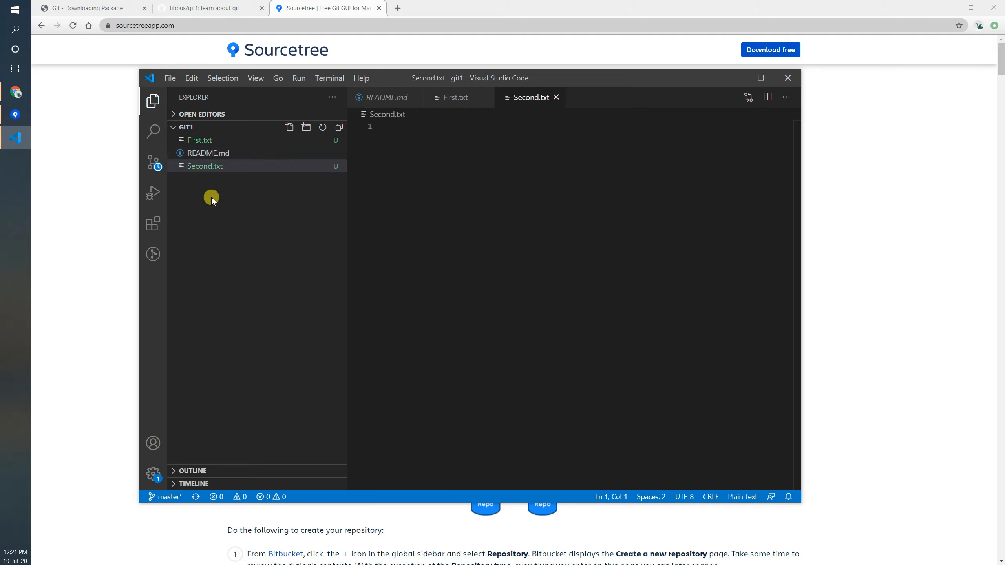
click(204, 141)
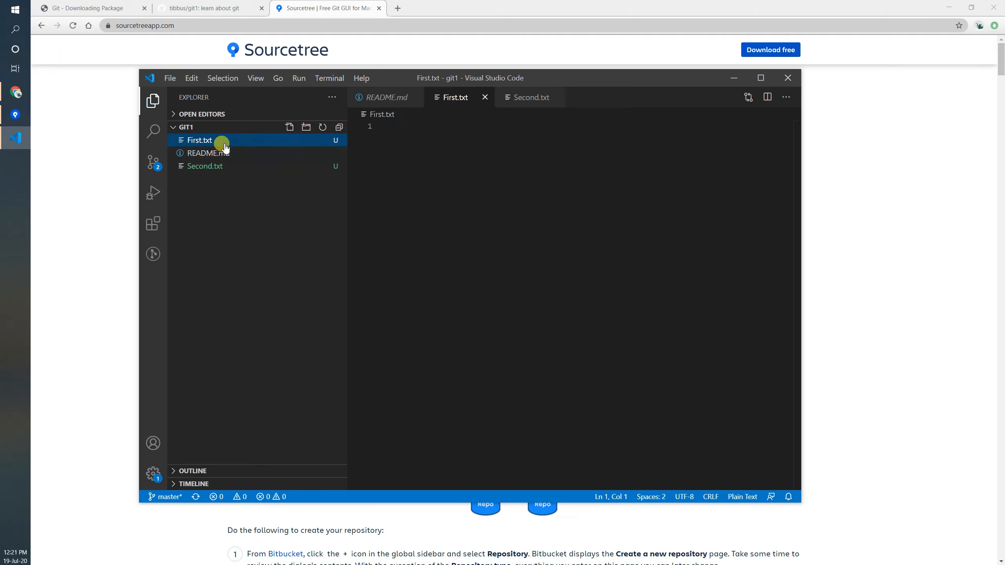
click(226, 167)
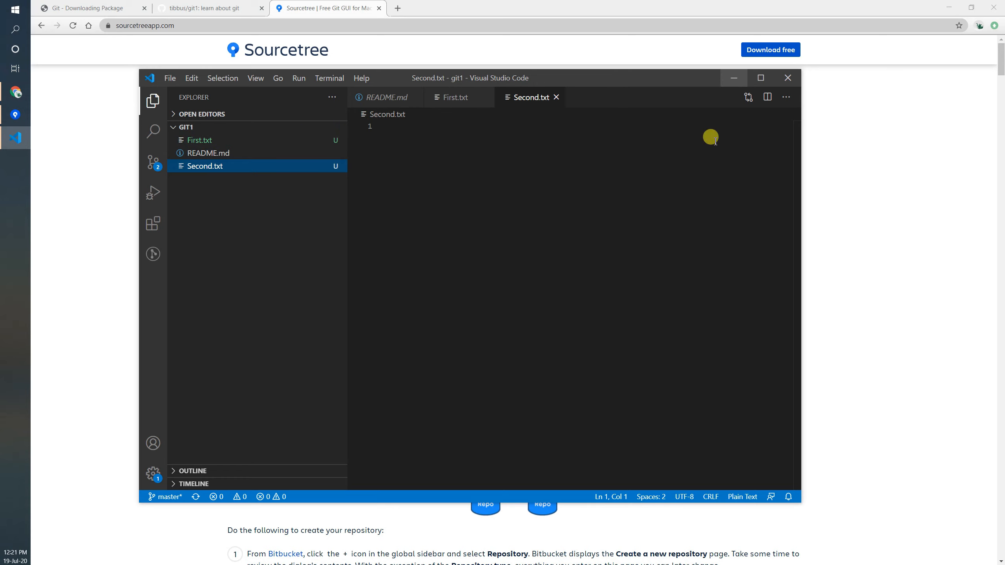
- Switch to Sourcetree, enlarge its window and examine the unstaged files First.txt and Second.txt
click(14, 114)
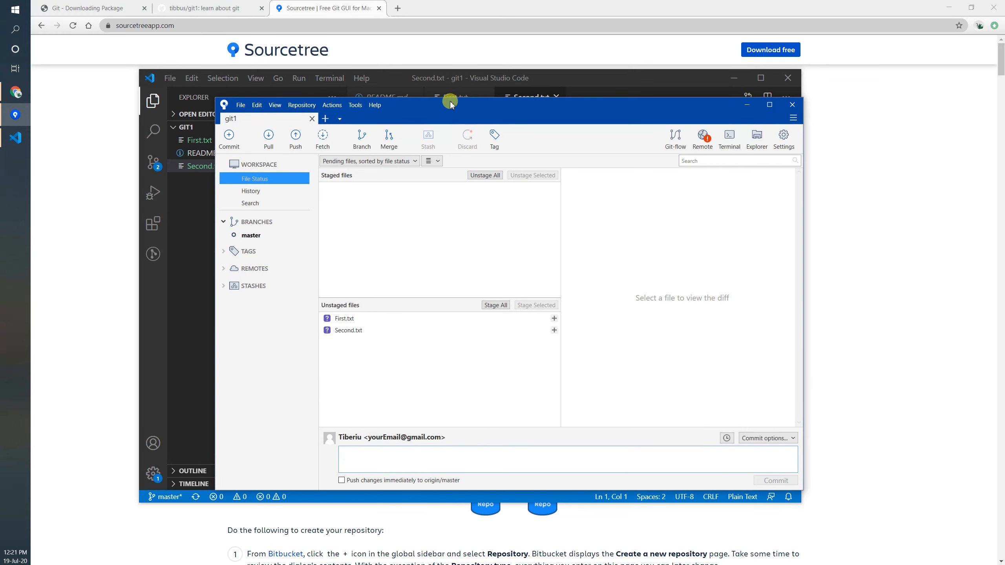
drag(447, 110, 433, 76)
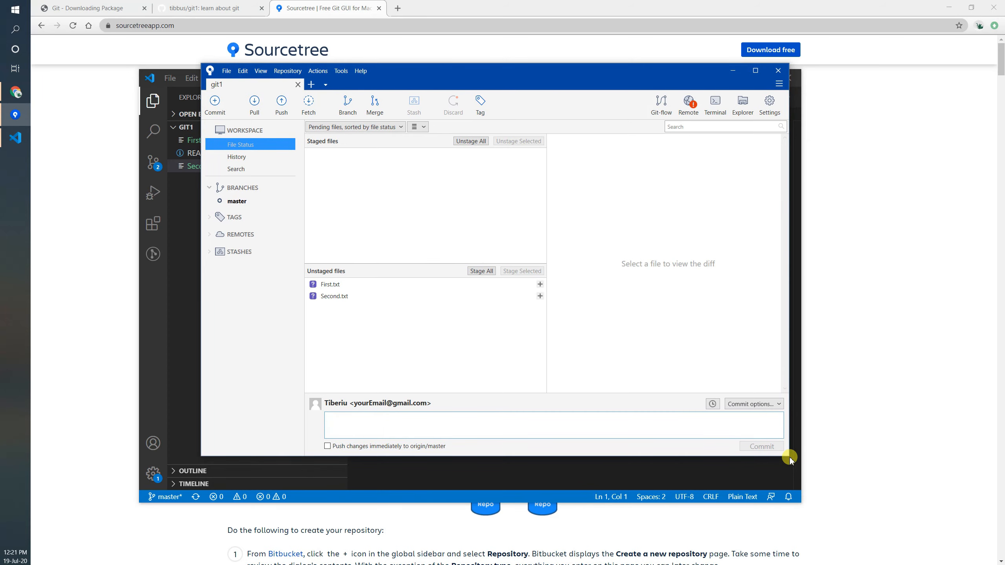
drag(789, 456, 866, 482)
click(360, 359)
click(350, 309)
click(351, 297)
click(351, 309)
click(350, 300)
click(351, 309)
click(351, 299)
click(353, 309)
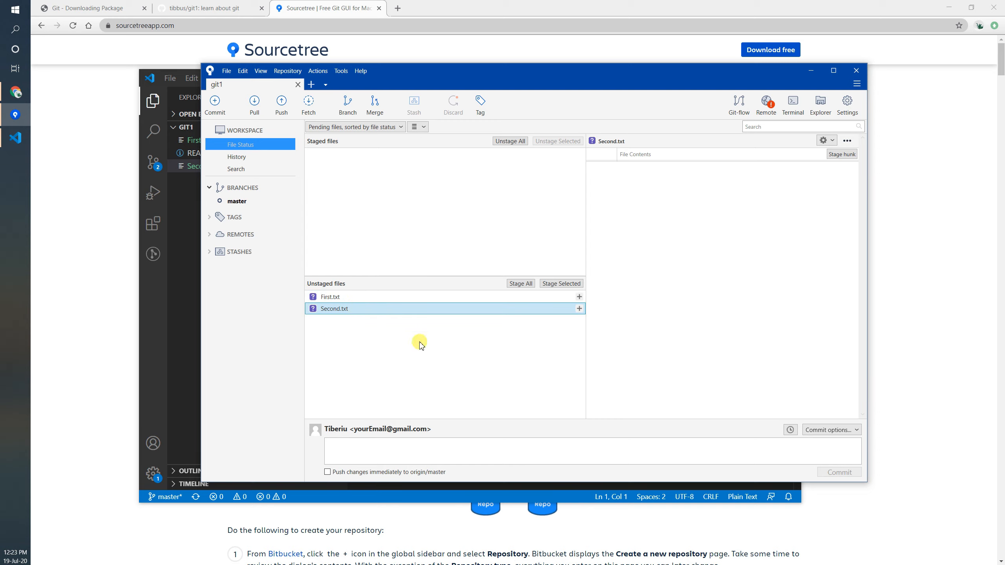
- Stage all files and commit them with the message "add First and Second text files"
click(516, 285)
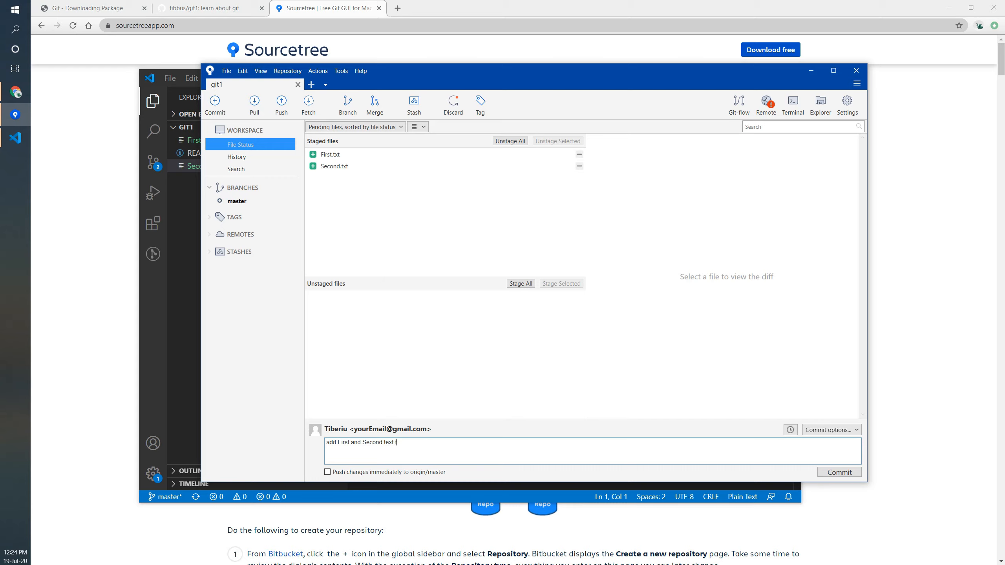
click(838, 472)
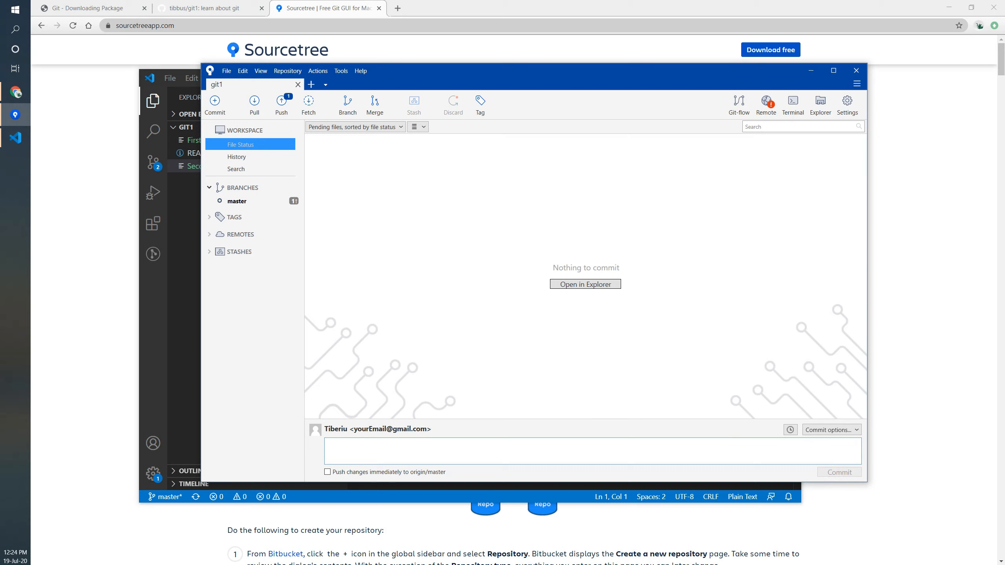
- Examine the master branch history, comparing the initial commit with the latest commit and the files in each
click(237, 201)
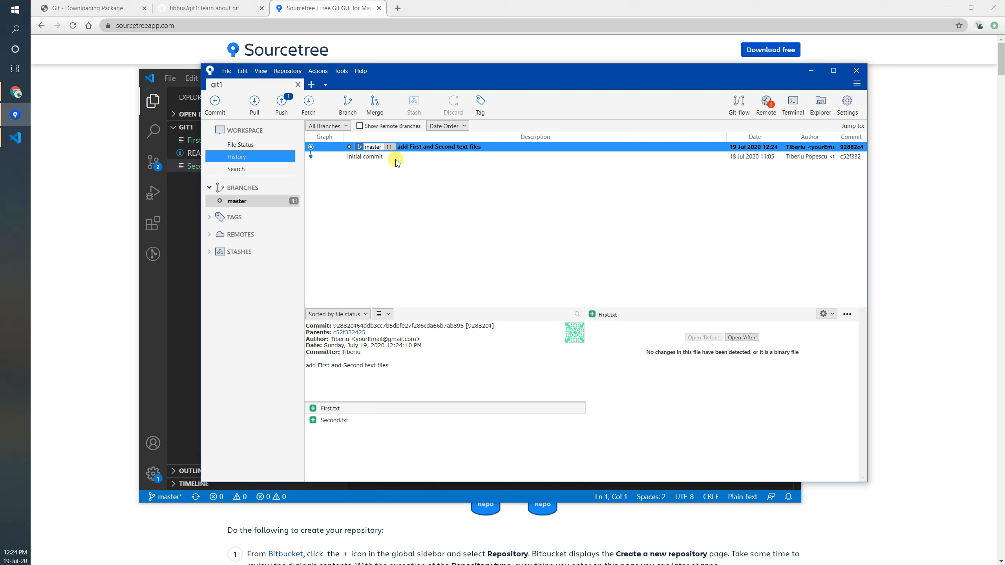
click(375, 158)
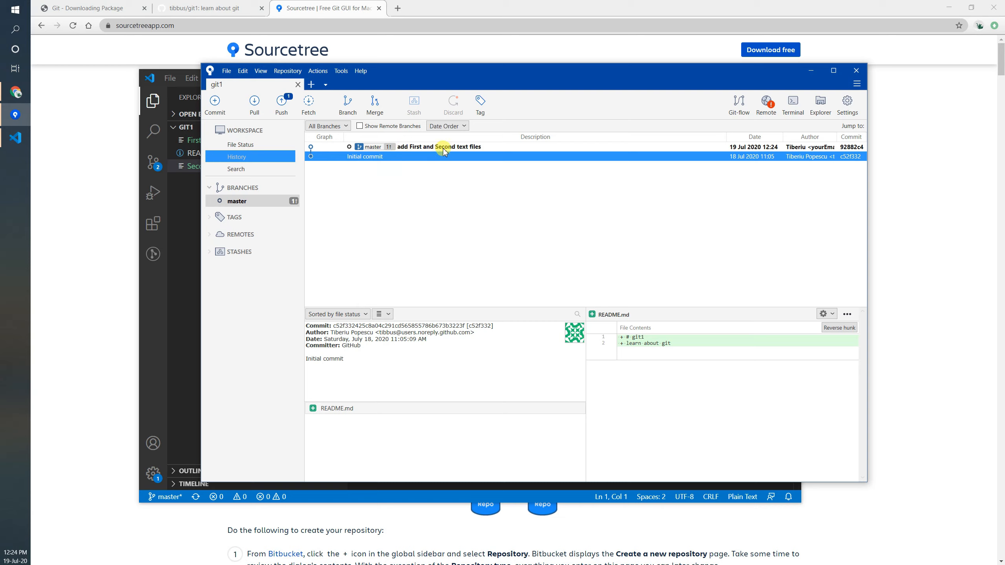
click(473, 148)
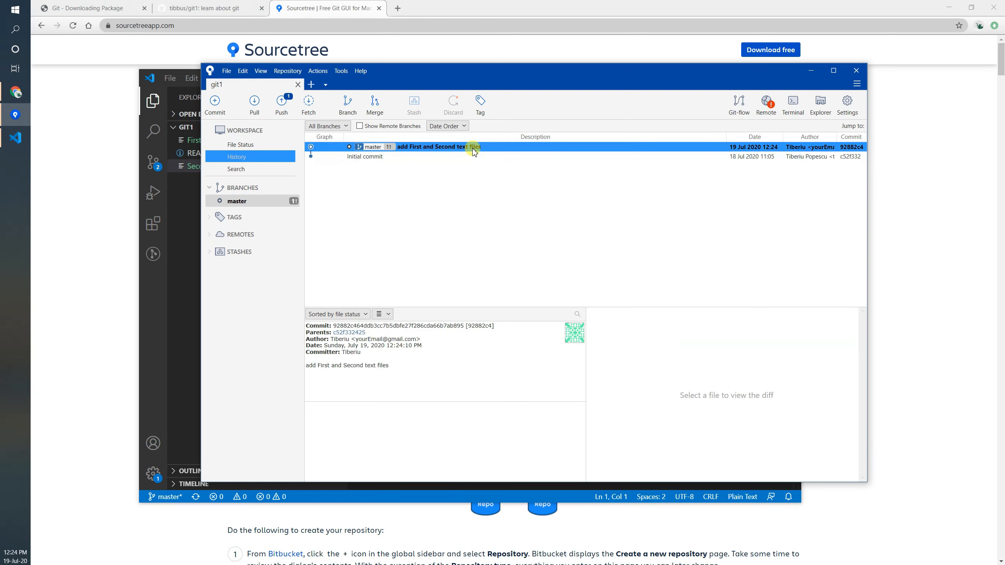
click(333, 422)
click(335, 411)
click(341, 421)
click(341, 412)
click(342, 420)
click(343, 411)
click(342, 420)
click(341, 412)
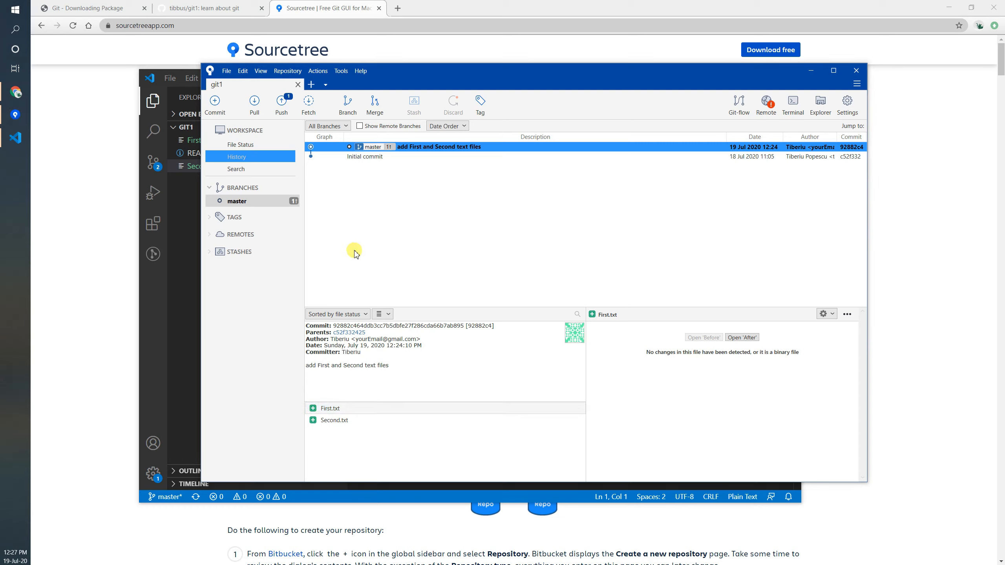
click(411, 158)
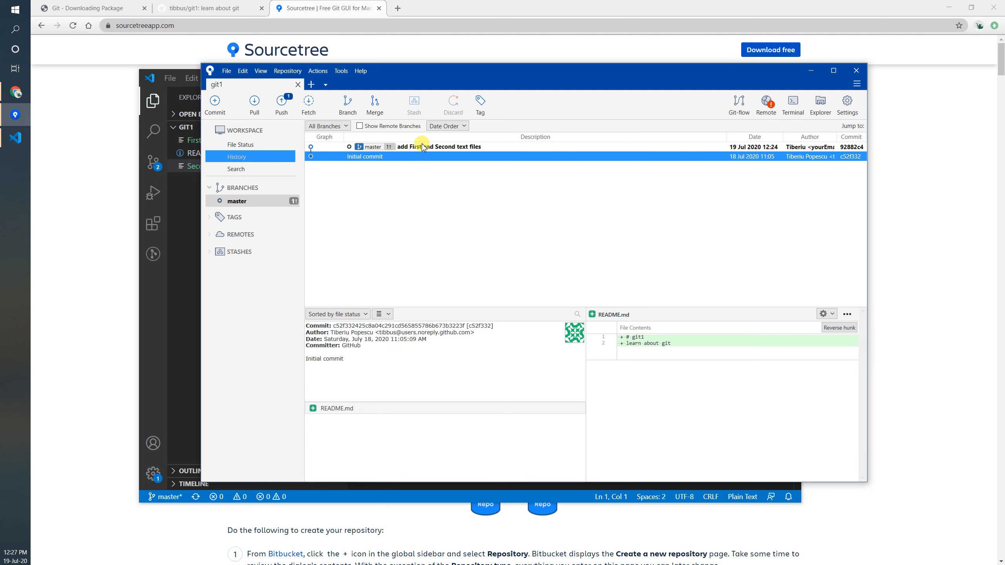
click(422, 146)
click(420, 156)
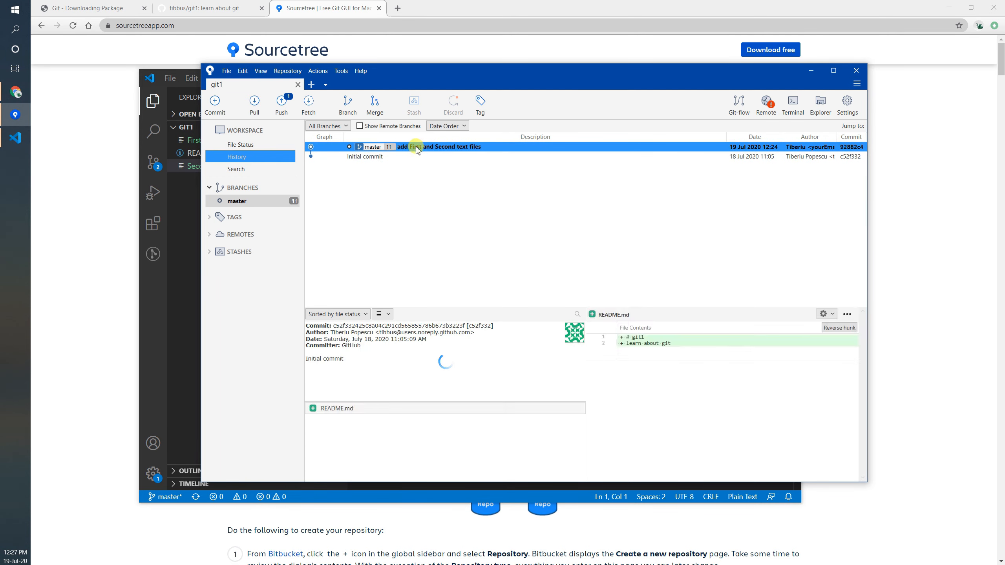
click(420, 147)
- Switch to Chrome and view the master branch's commit list for the git1 repository on GitHub
click(208, 4)
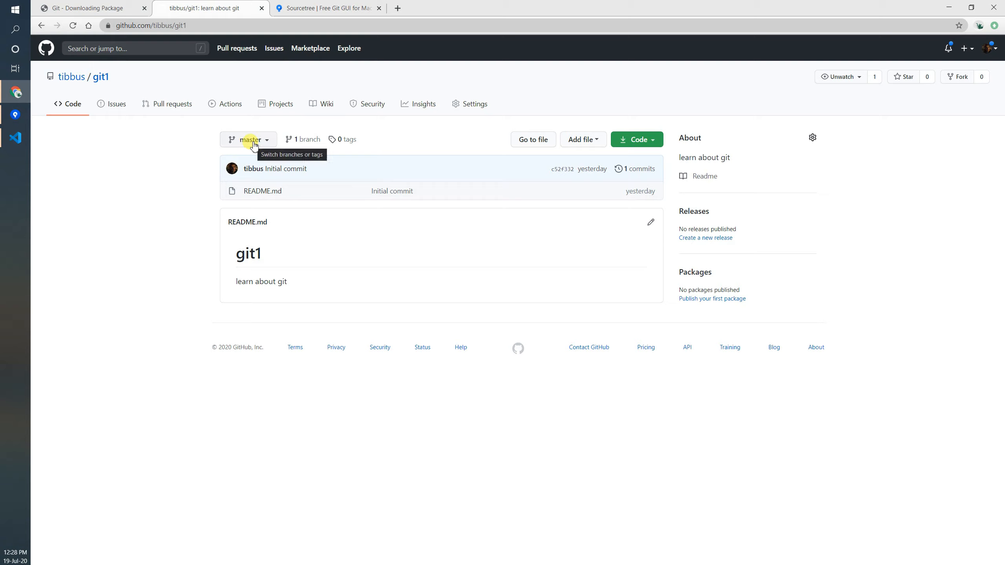
click(636, 170)
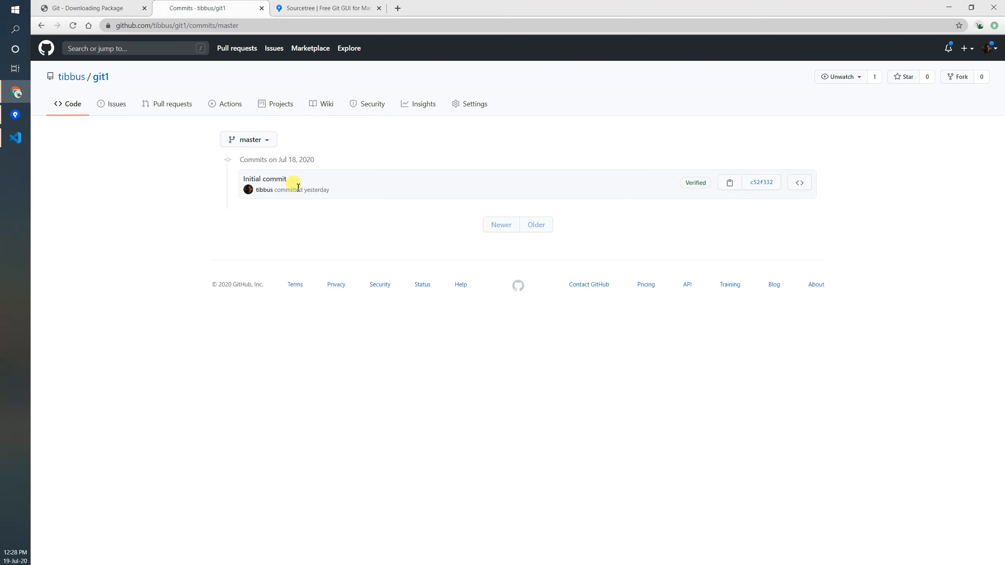
- Switch back to Sourcetree and push the local master branch to master on origin
click(24, 115)
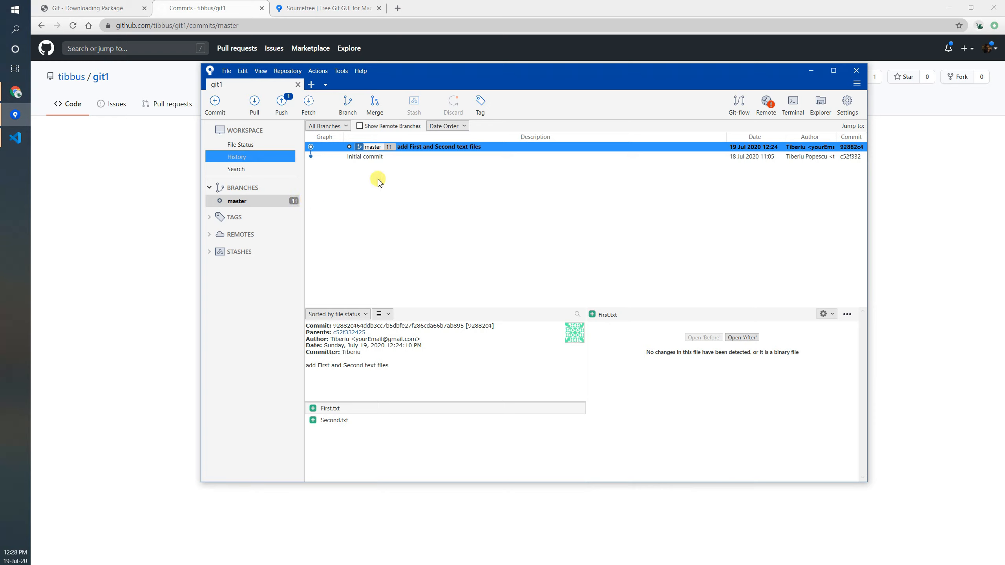
click(419, 155)
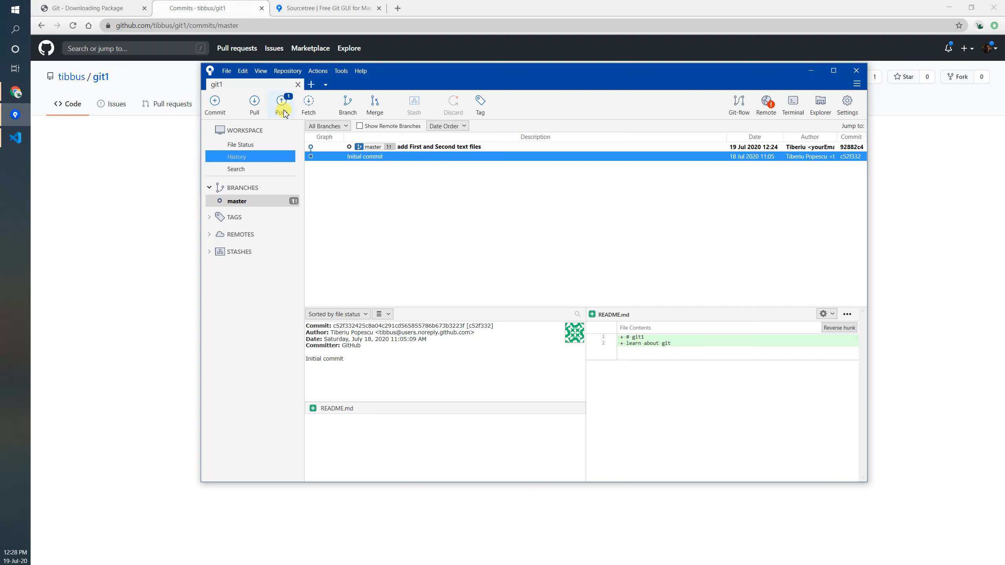
click(282, 104)
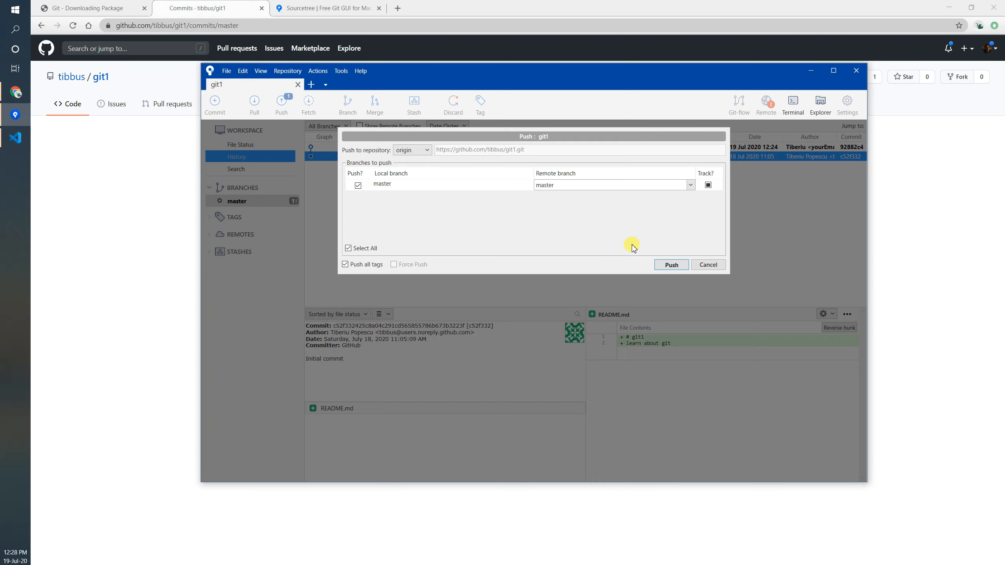
click(668, 265)
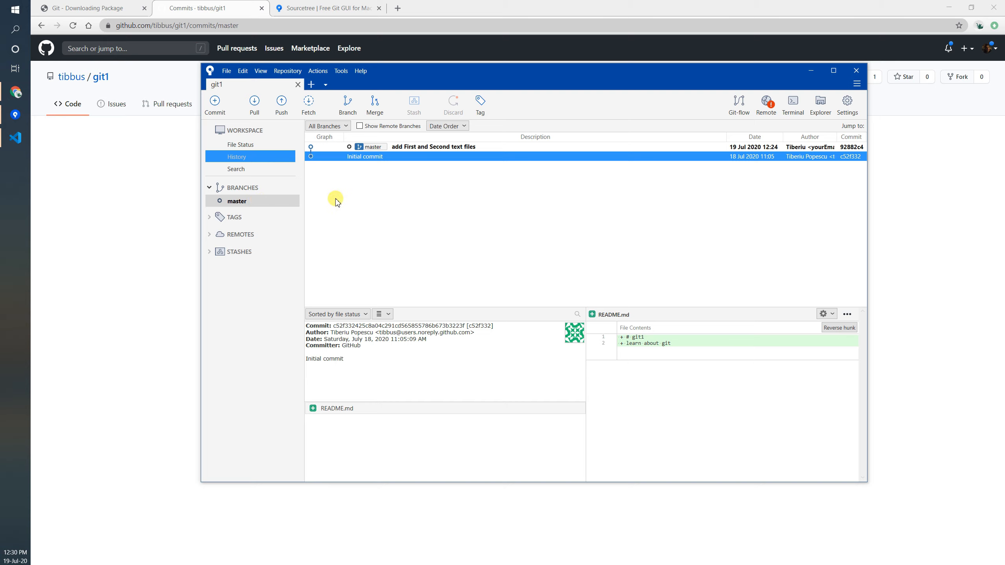
- Return to Chrome, refresh the GitHub commit list, and check the changed files in the "add First and Second text files" commit
click(132, 240)
click(73, 25)
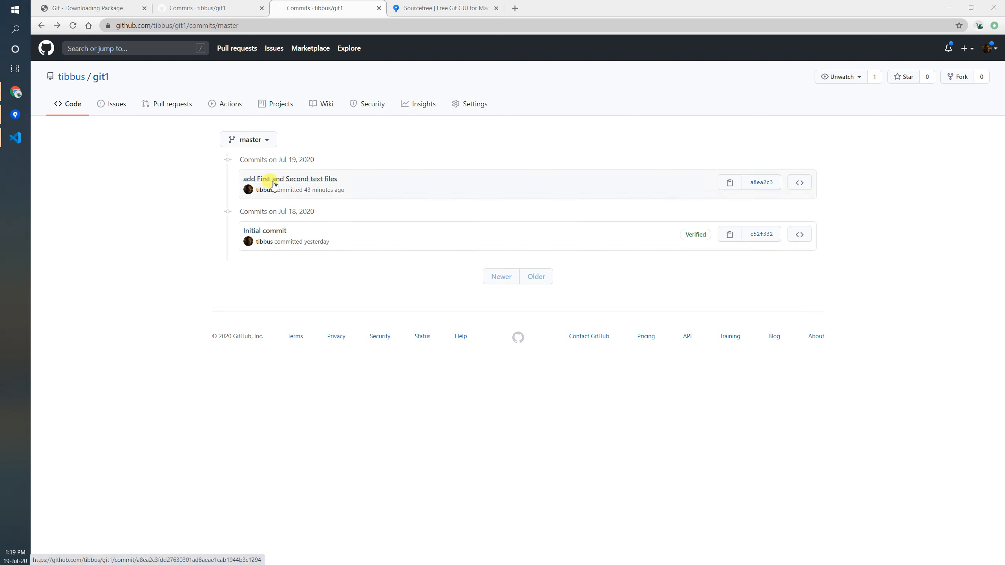
click(310, 180)
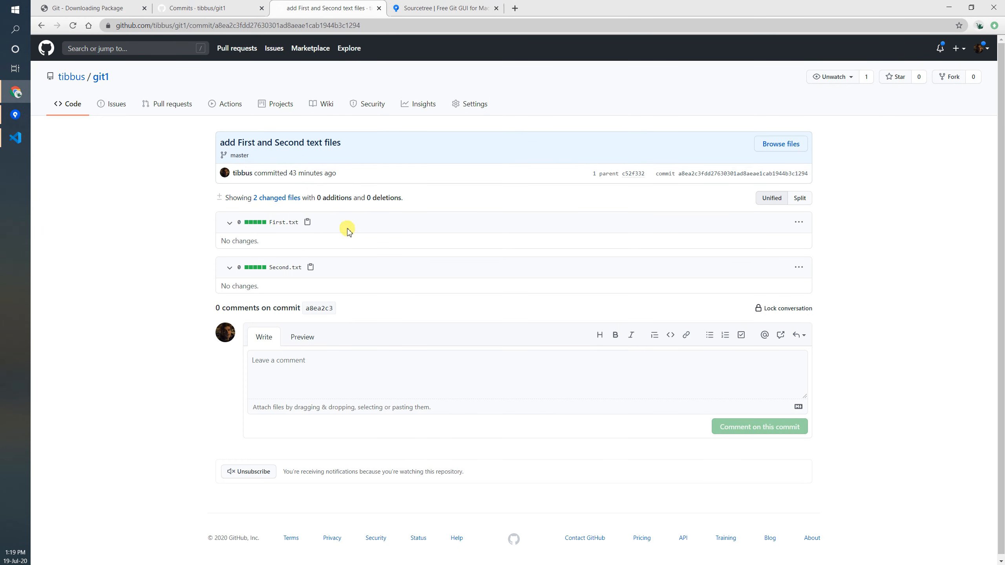
drag(299, 222, 259, 222)
click(310, 268)
drag(311, 267, 261, 268)
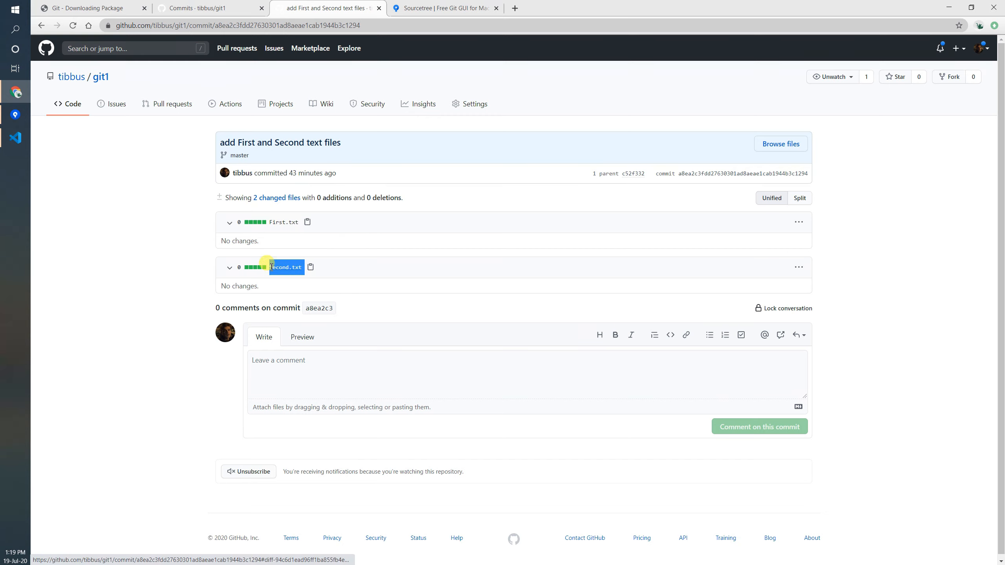
click(442, 269)
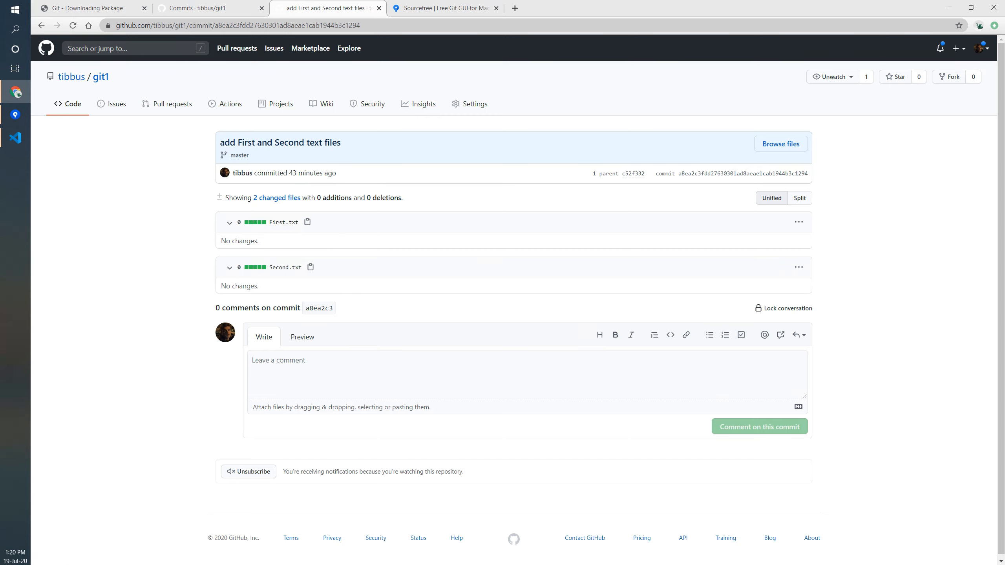